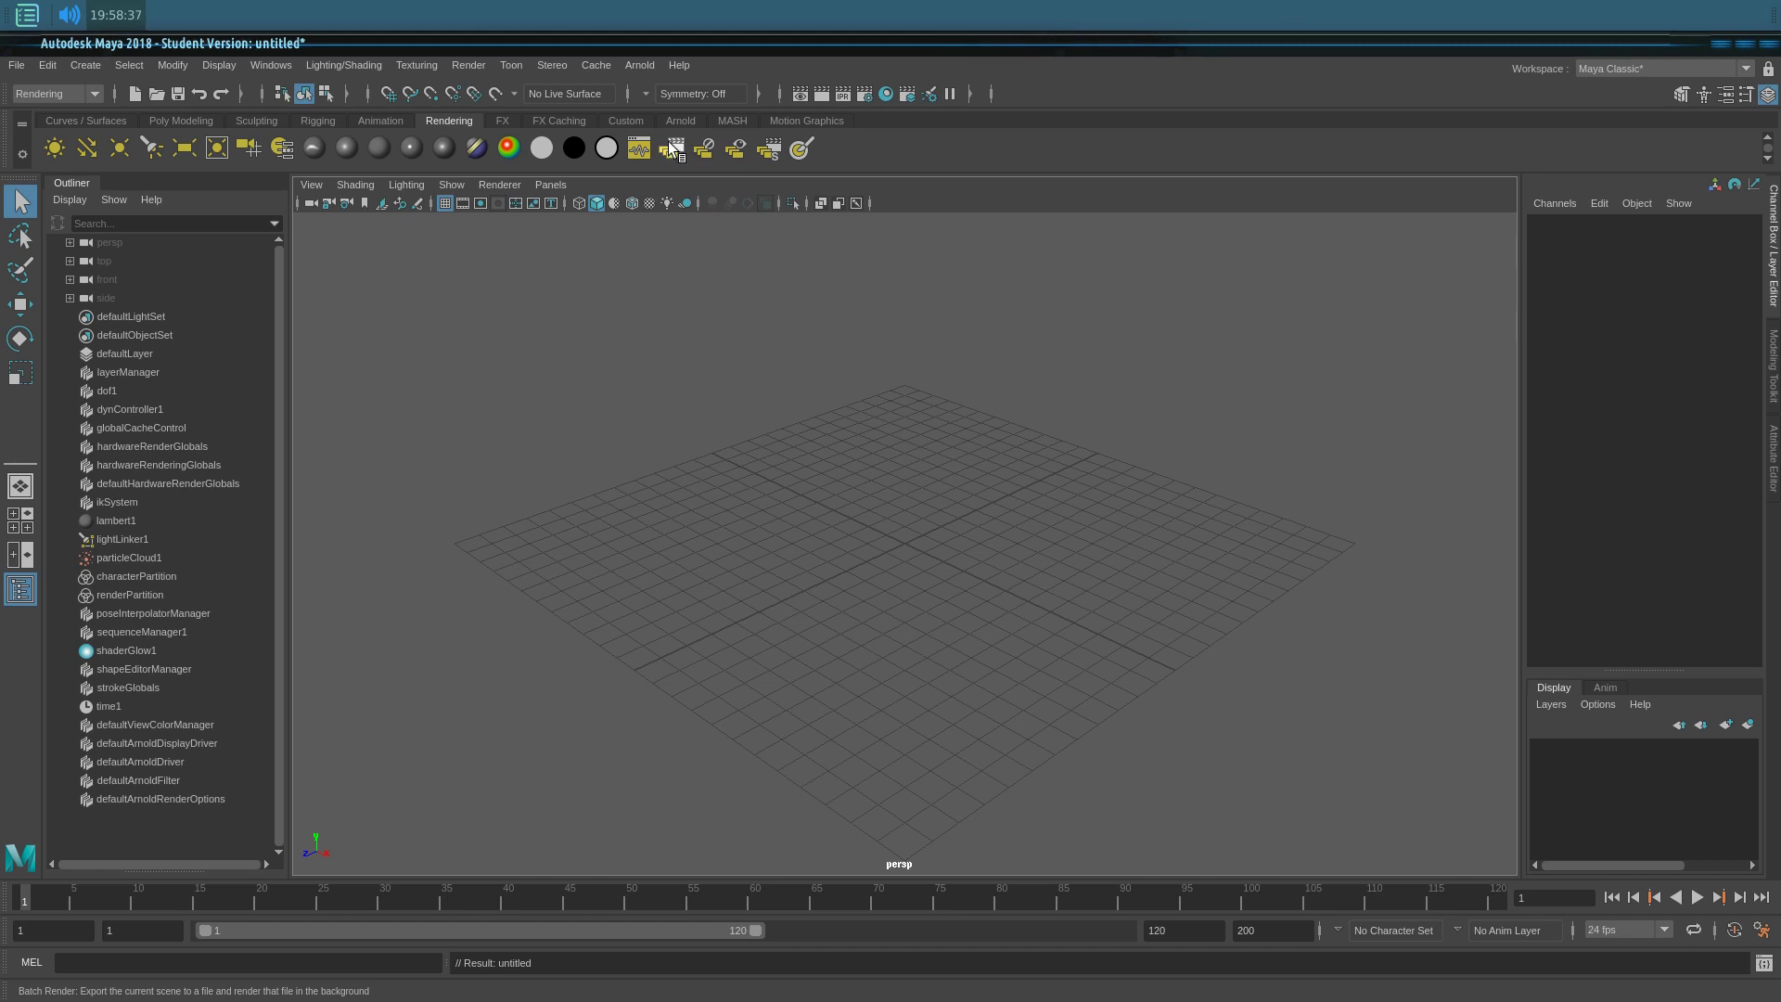
Step: Bring the browser with the 'arnold watermark' image results in front of Maya
mouse_move(1780, 56)
mouse_down()
mouse_move(1373, 186)
mouse_move(1780, 56)
mouse_up()
key(alt+Tab)
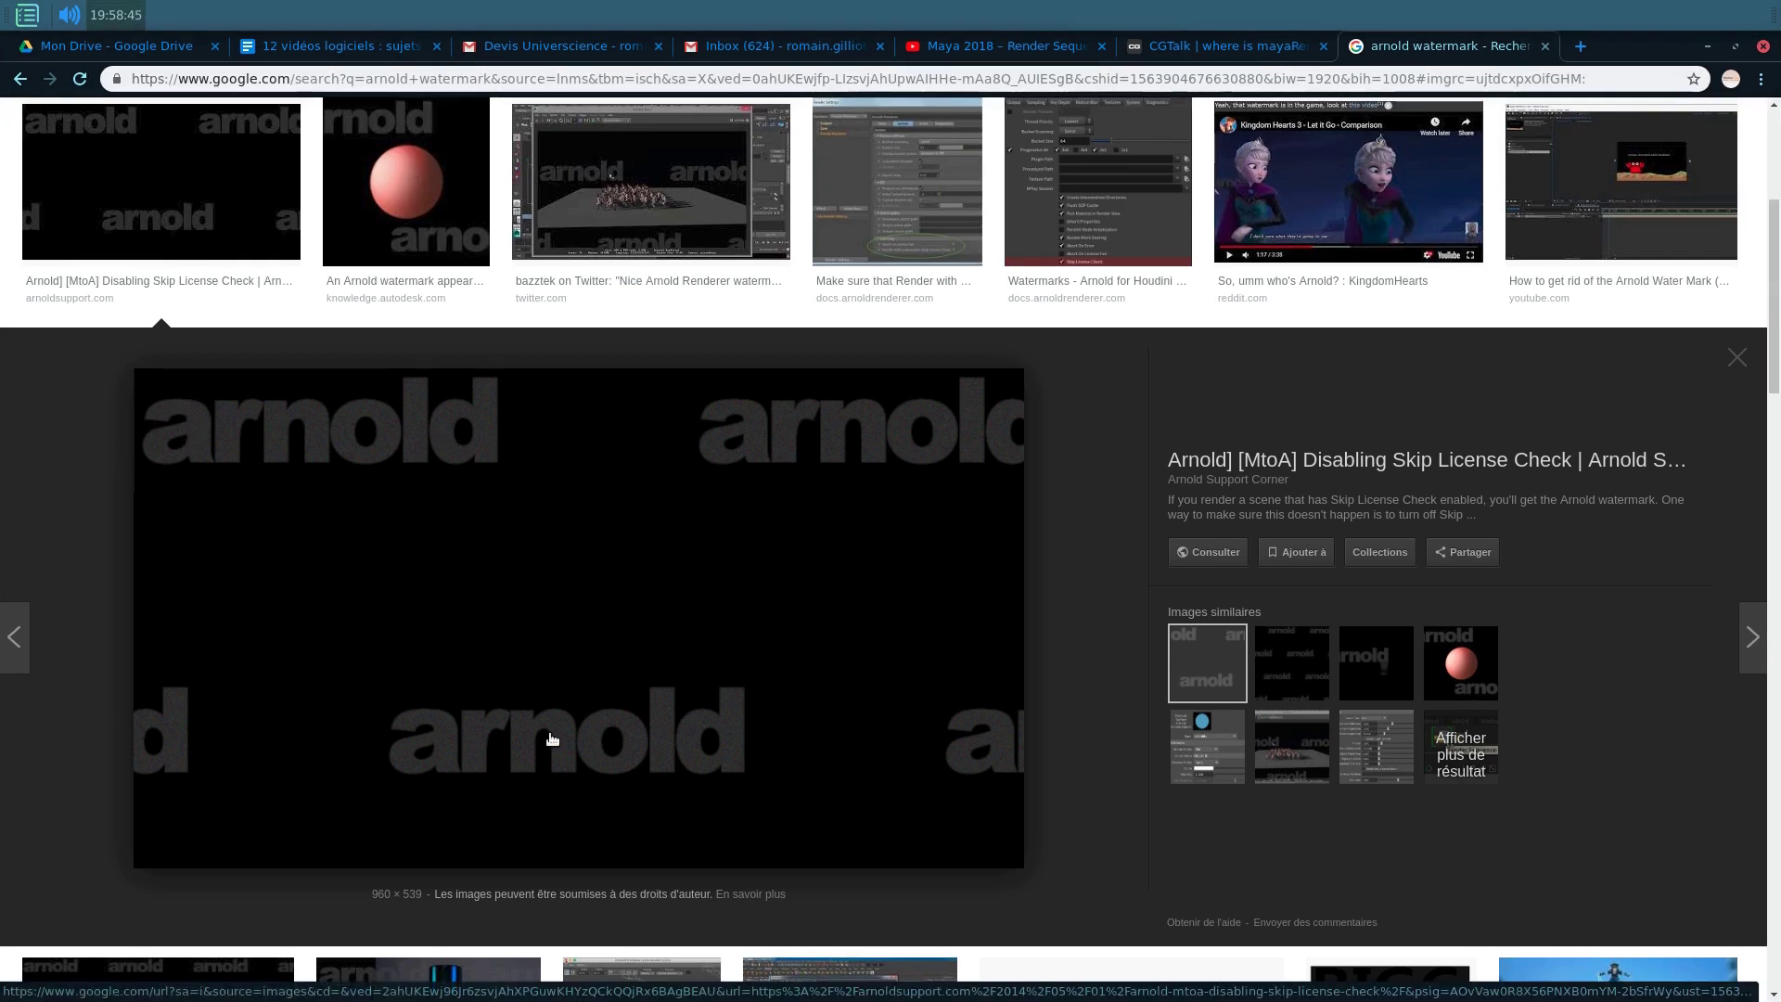
Step: Switch from the browser back to the empty Maya scene
key(alt+Tab)
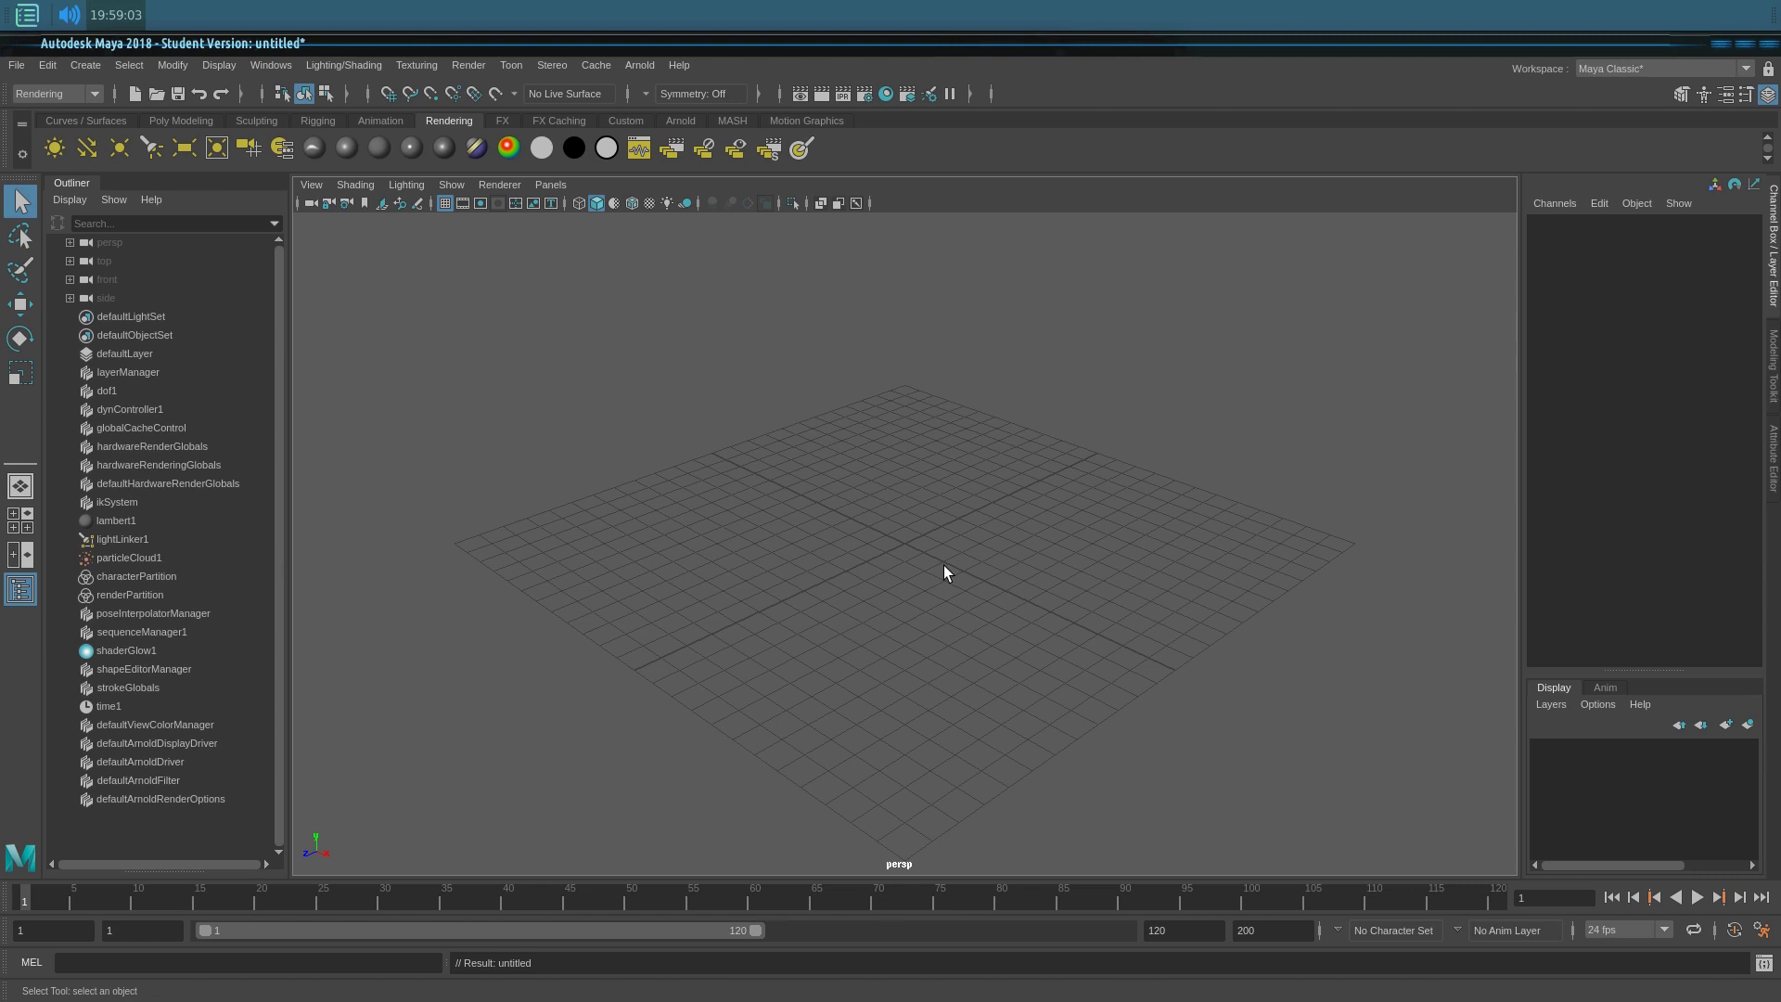
Step: Create a polygon sphere, move it along Z and key its position at frame 1
alt+drag(943, 565, 899, 586)
shift+right_drag(899, 586, 957, 599)
alt+drag(948, 520, 919, 564)
key(w)
drag(784, 546, 577, 609)
alt+drag(737, 745, 656, 703)
key(shift+w)
alt+middle_drag(870, 642, 832, 712)
Step: At frame 50, slide the sphere across the grid along Z, then return to frame 1
drag(489, 889, 631, 905)
drag(520, 555, 1013, 570)
alt+drag(926, 646, 965, 637)
drag(642, 902, 25, 902)
scroll(800, 712, up, 5)
alt+drag(781, 720, 821, 663)
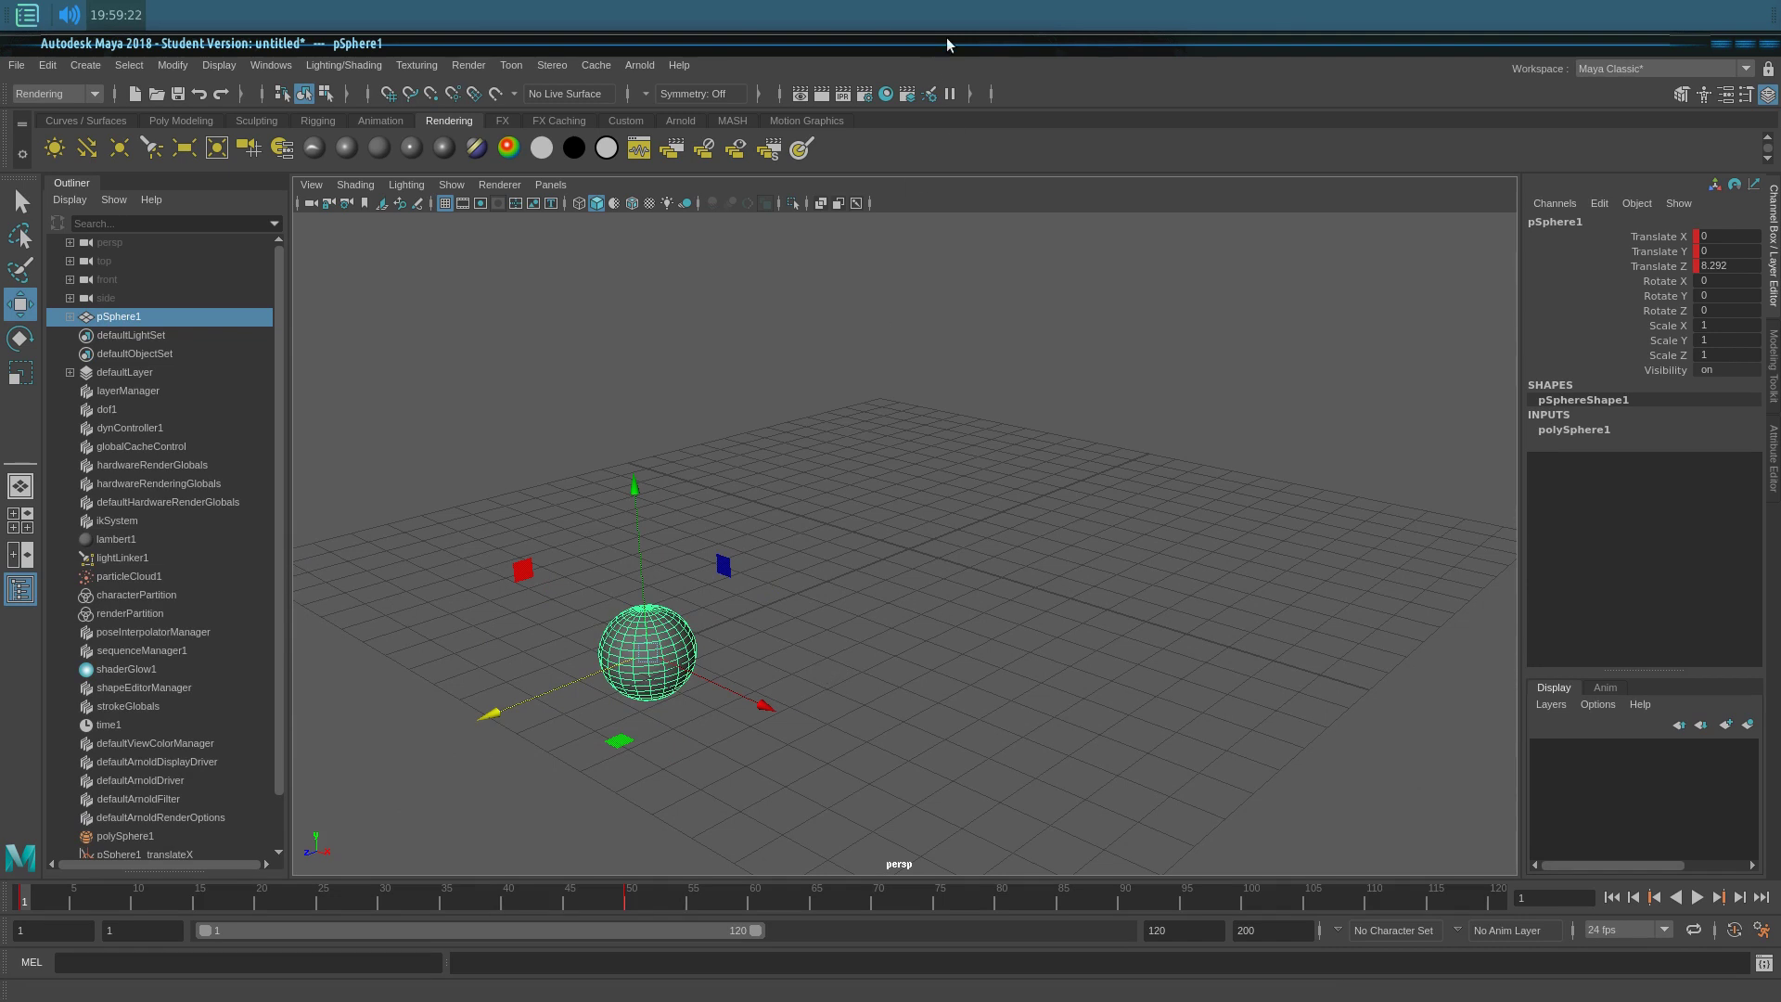
Step: Set render output to JPEG, name.#.ext numbering, end frame 50, and 640x480 size
click(864, 94)
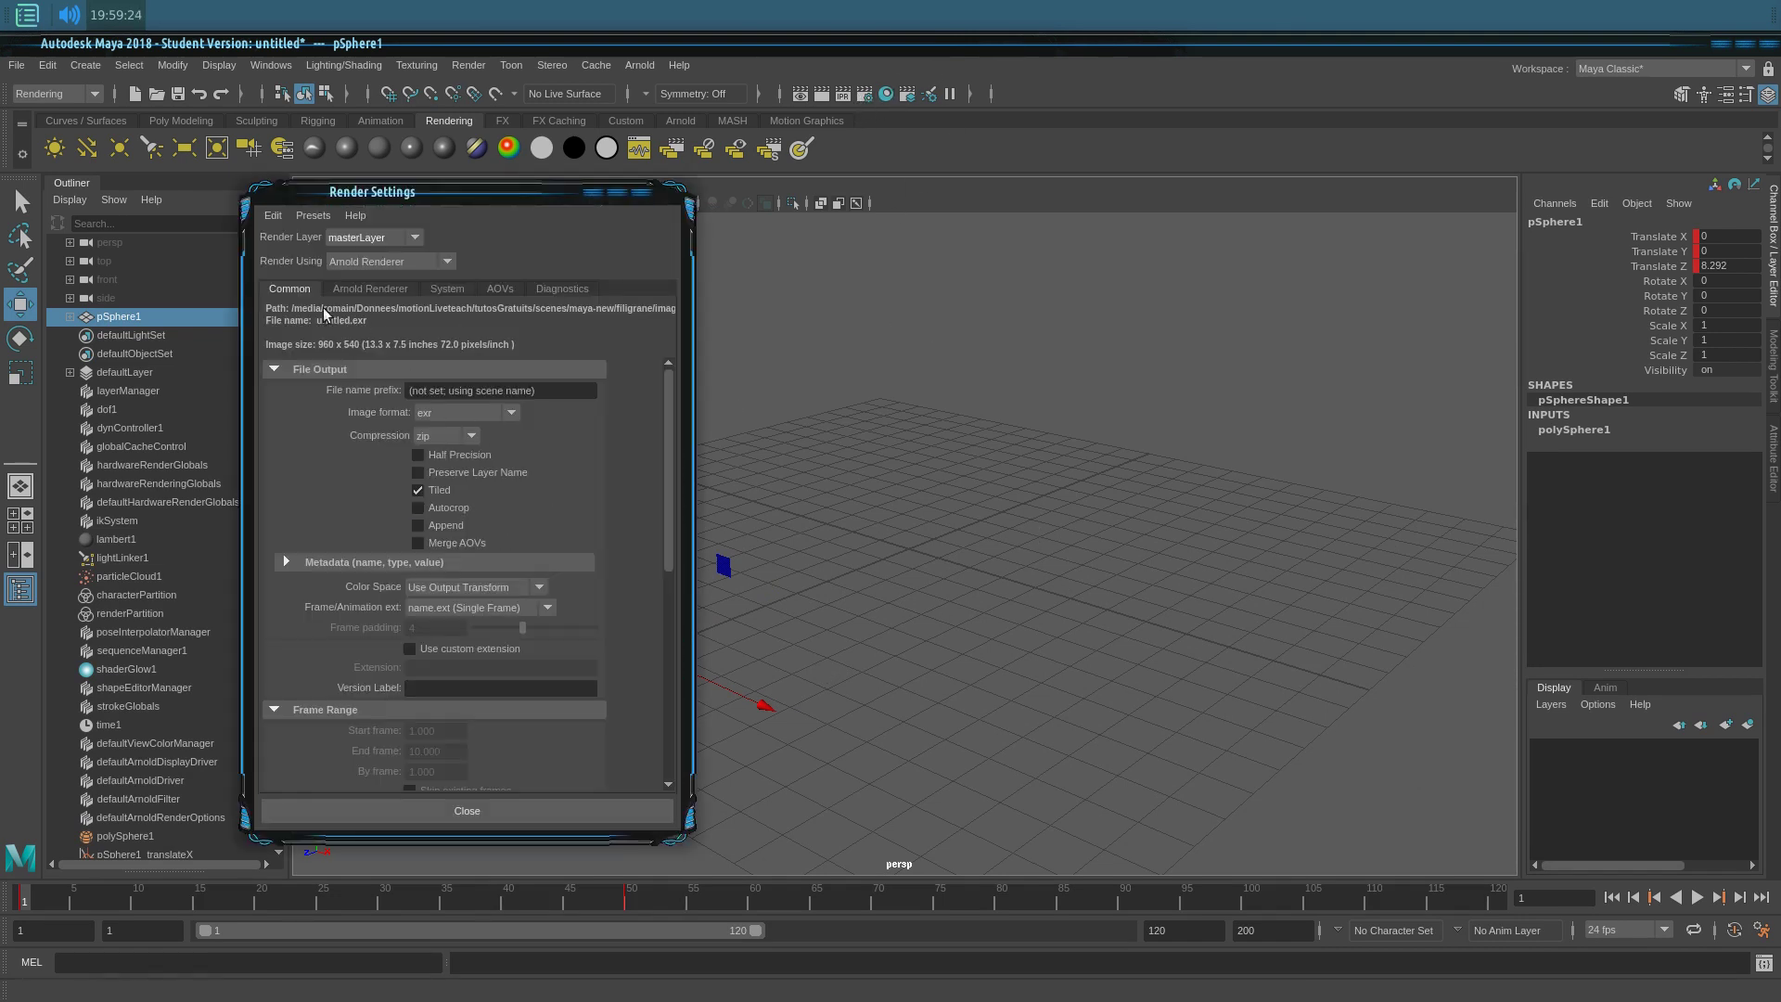
click(455, 412)
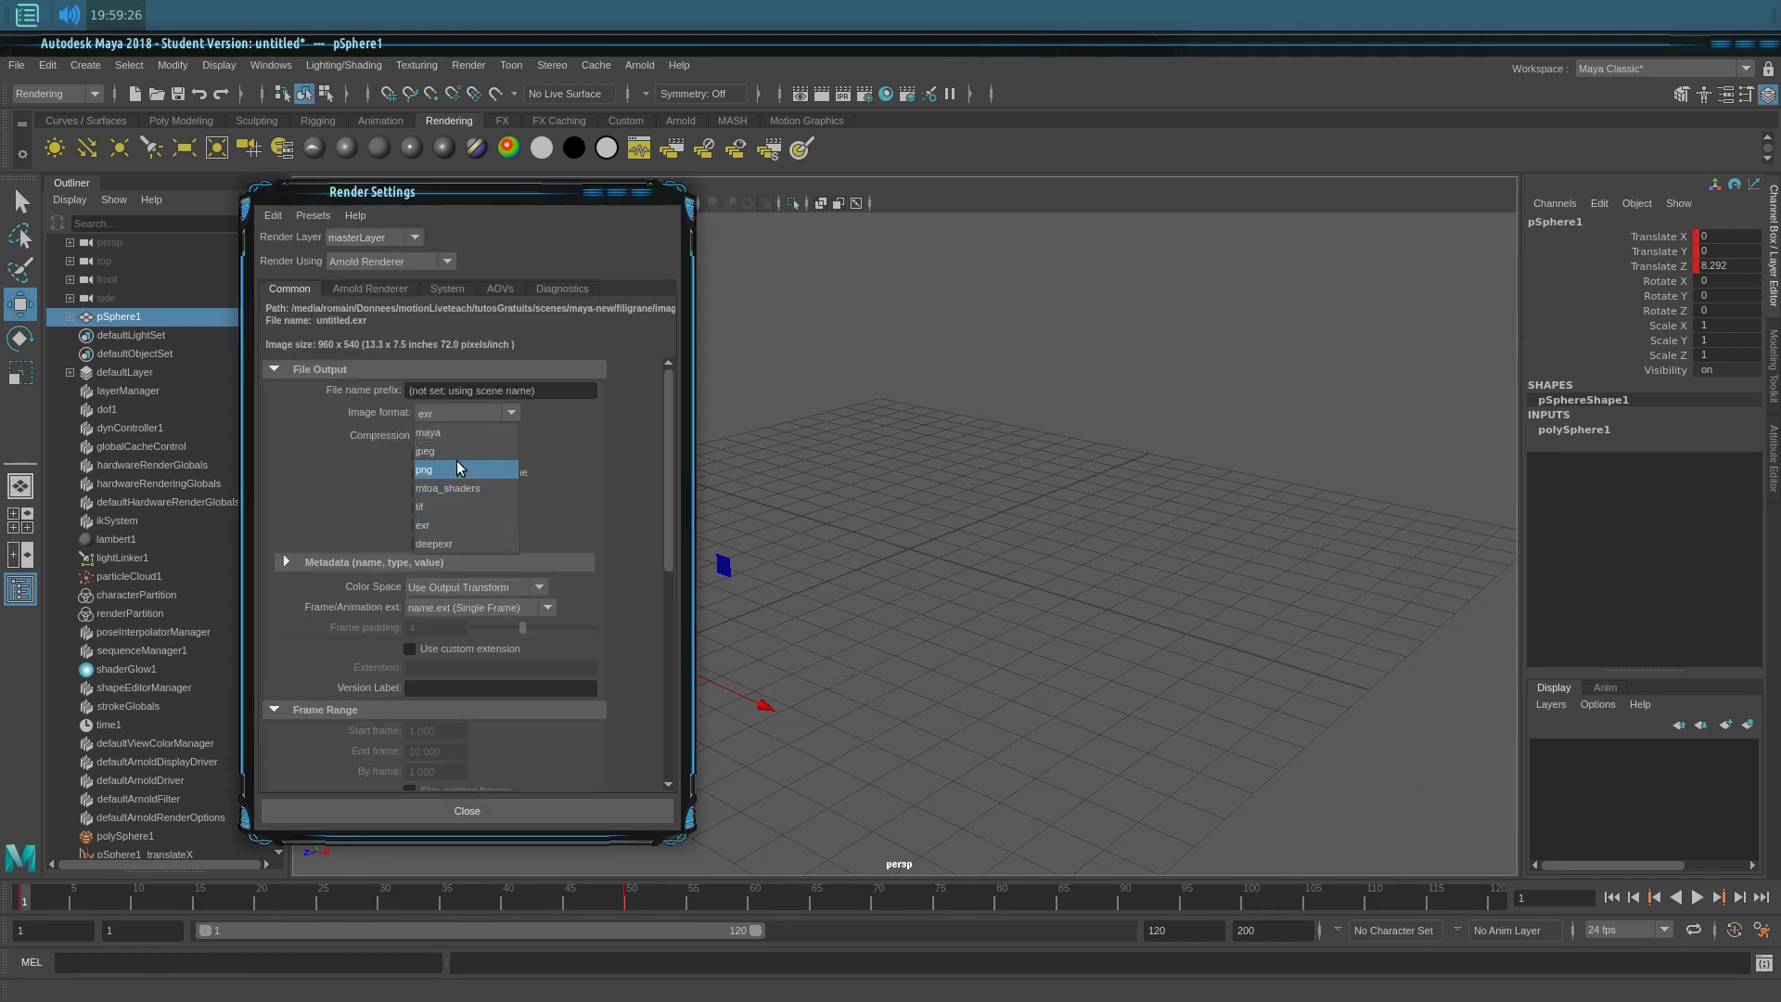
click(457, 460)
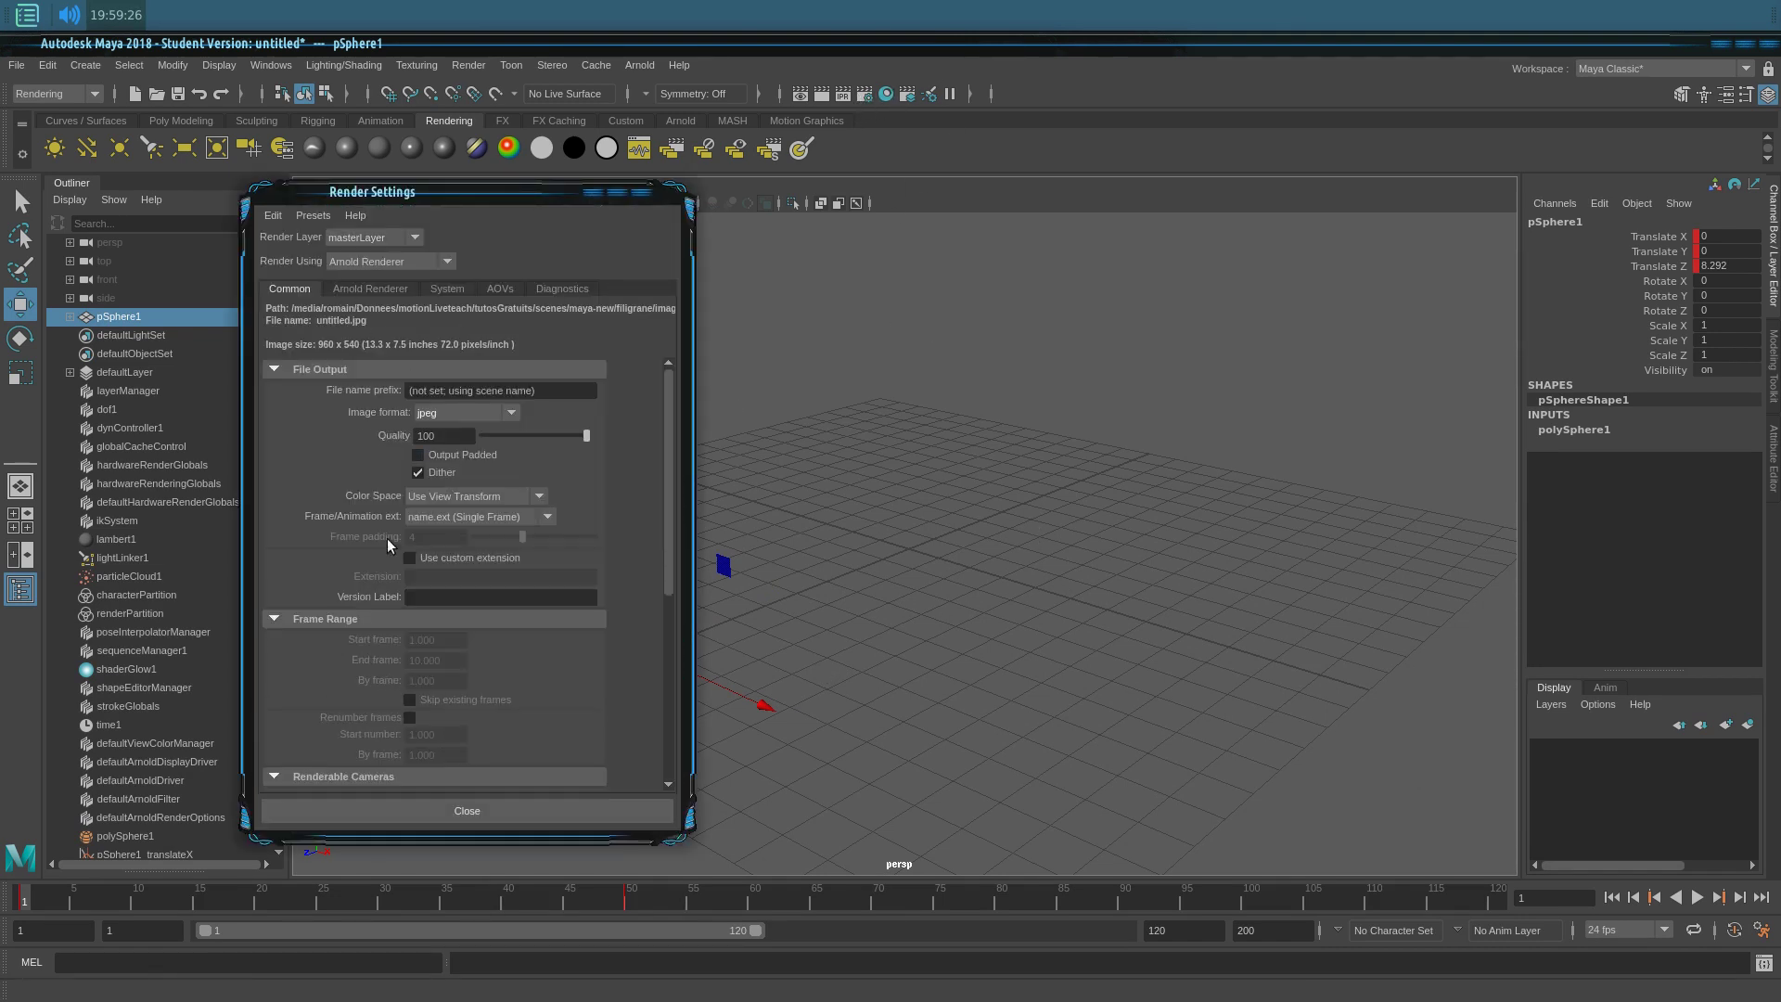
click(470, 522)
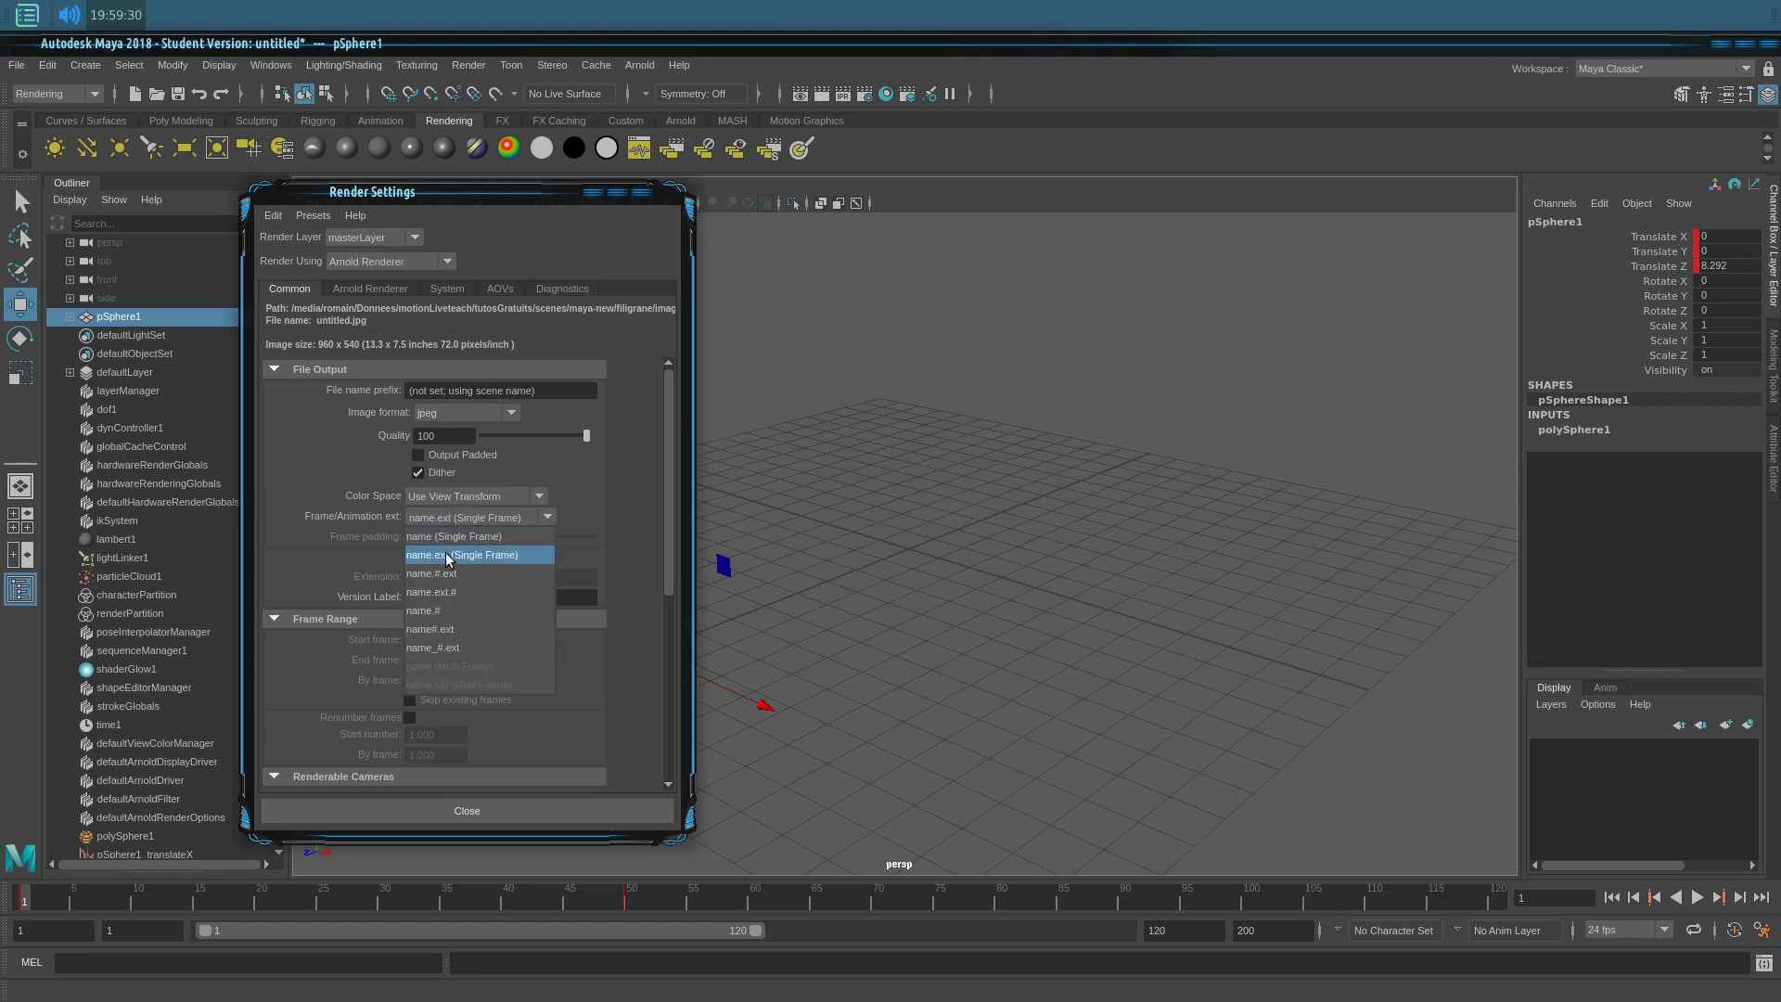
click(482, 572)
scroll(438, 524, down, 3)
double_click(436, 493)
text(50)
key(Return)
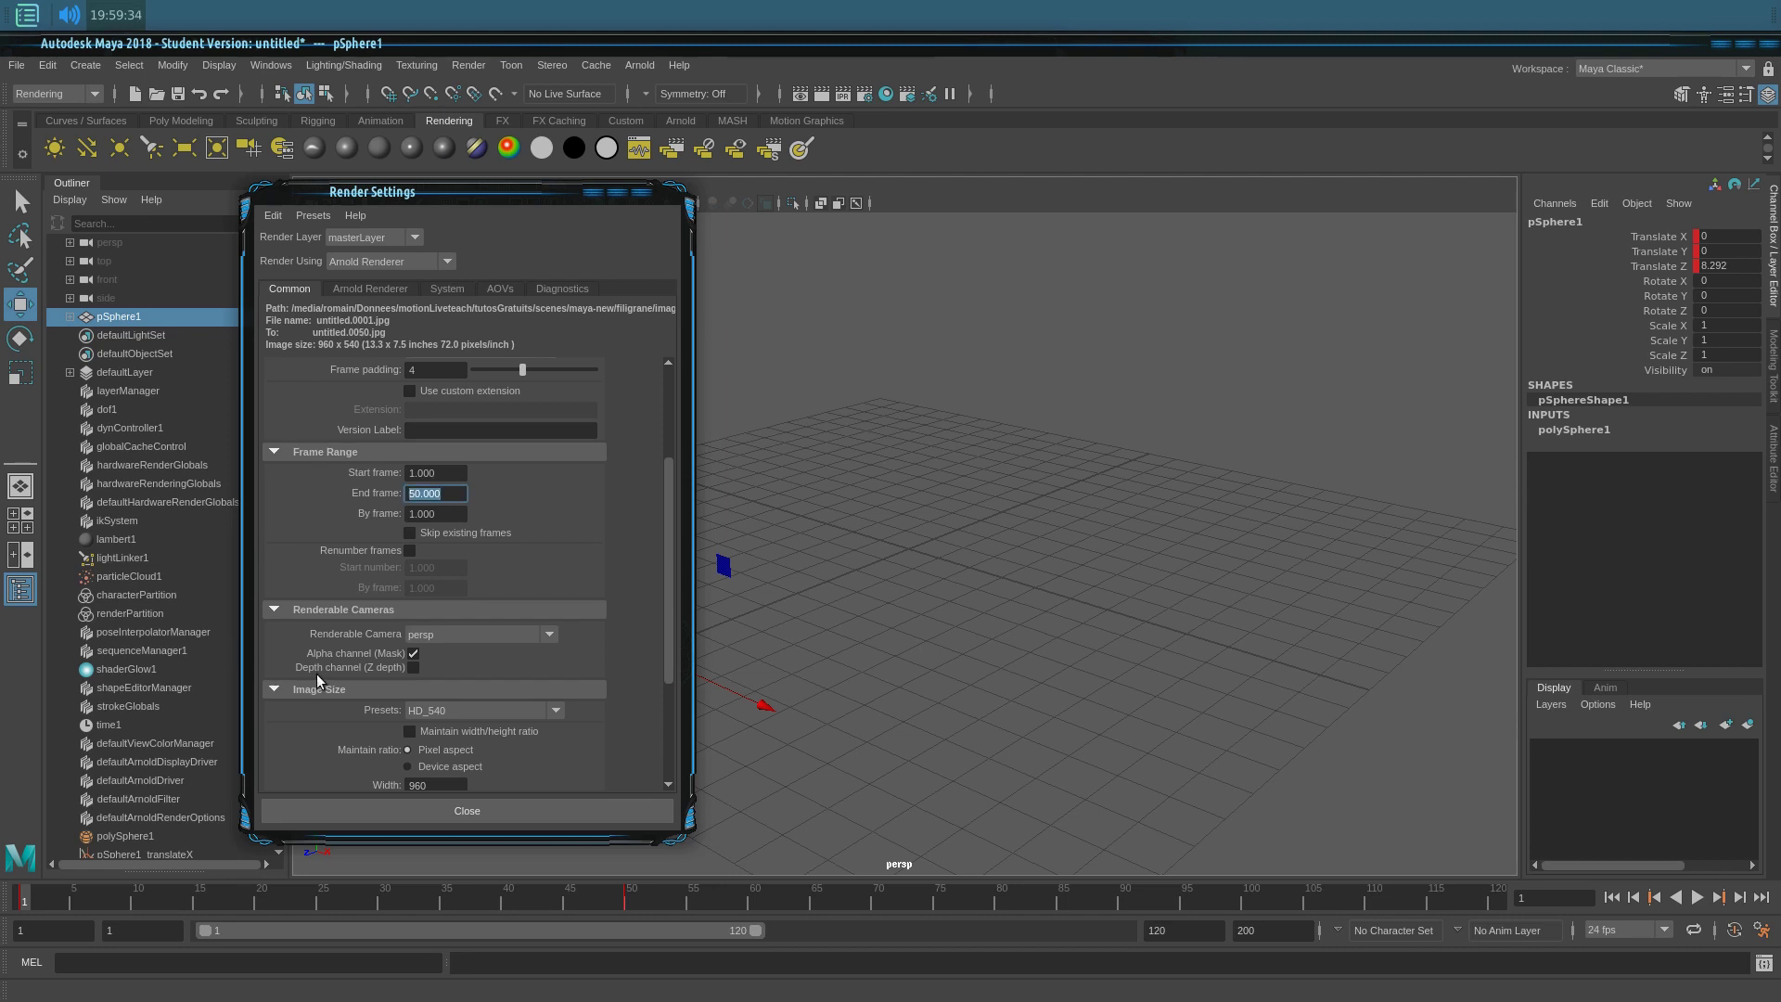
scroll(316, 705, down, 3)
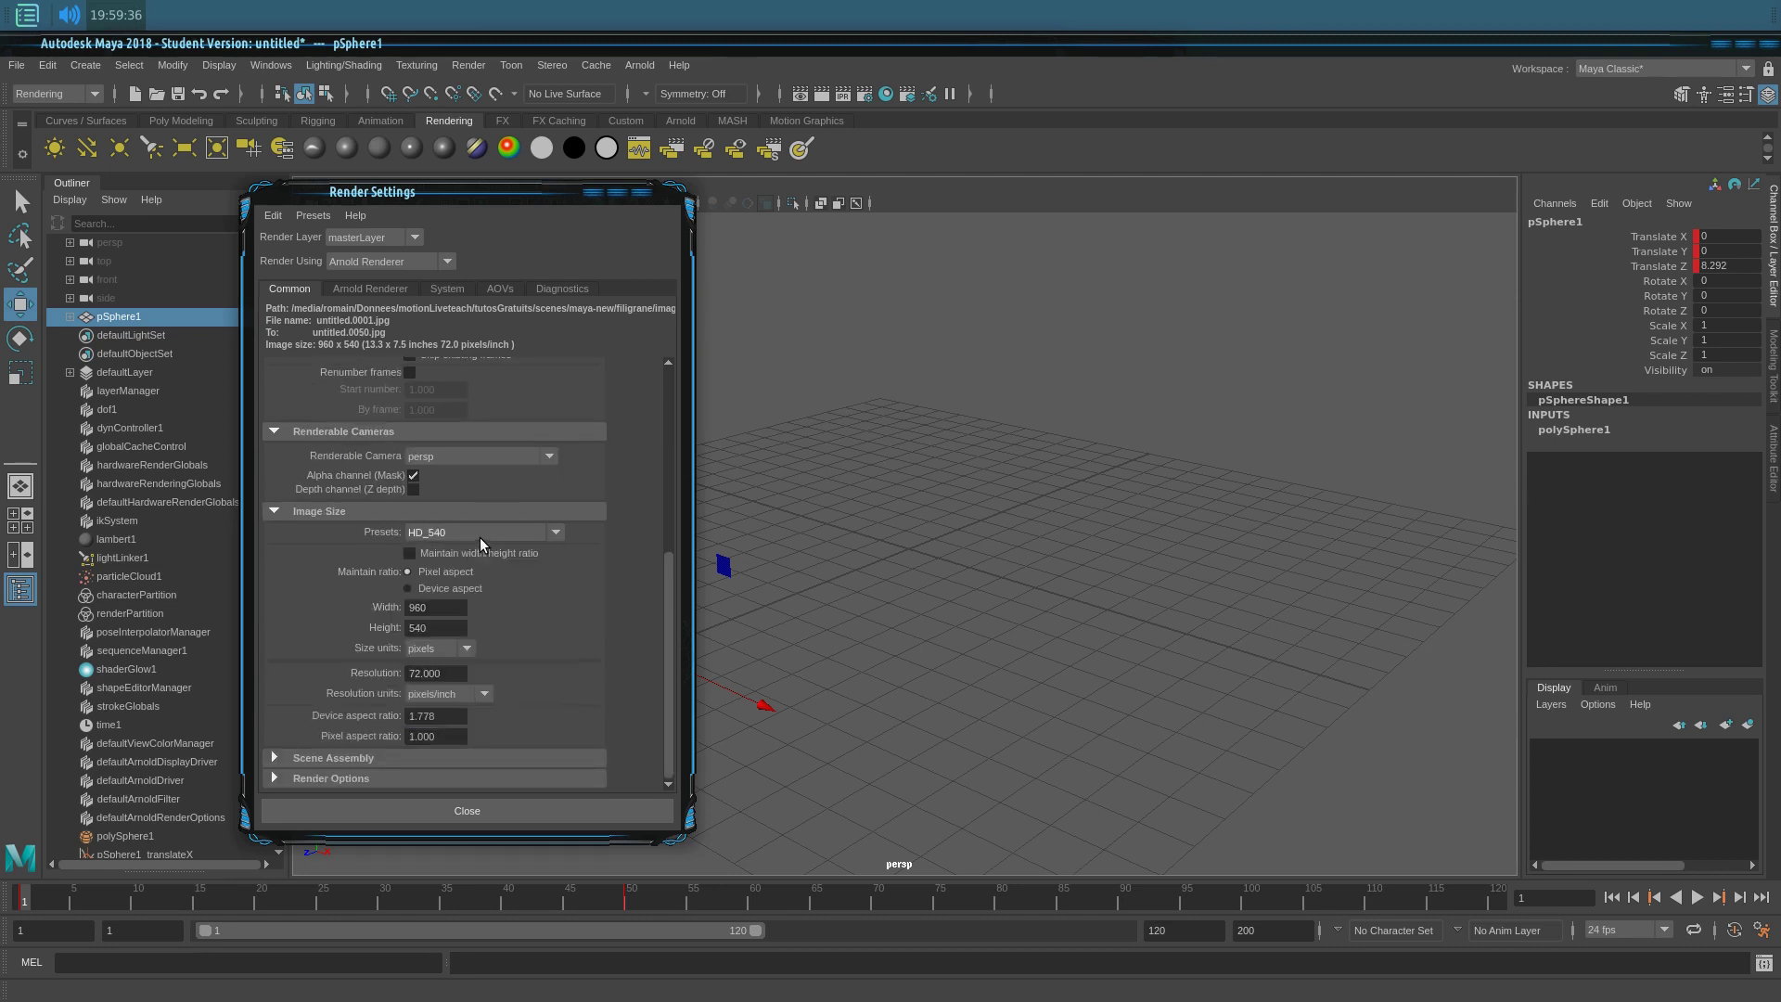
click(447, 535)
click(437, 552)
click(492, 809)
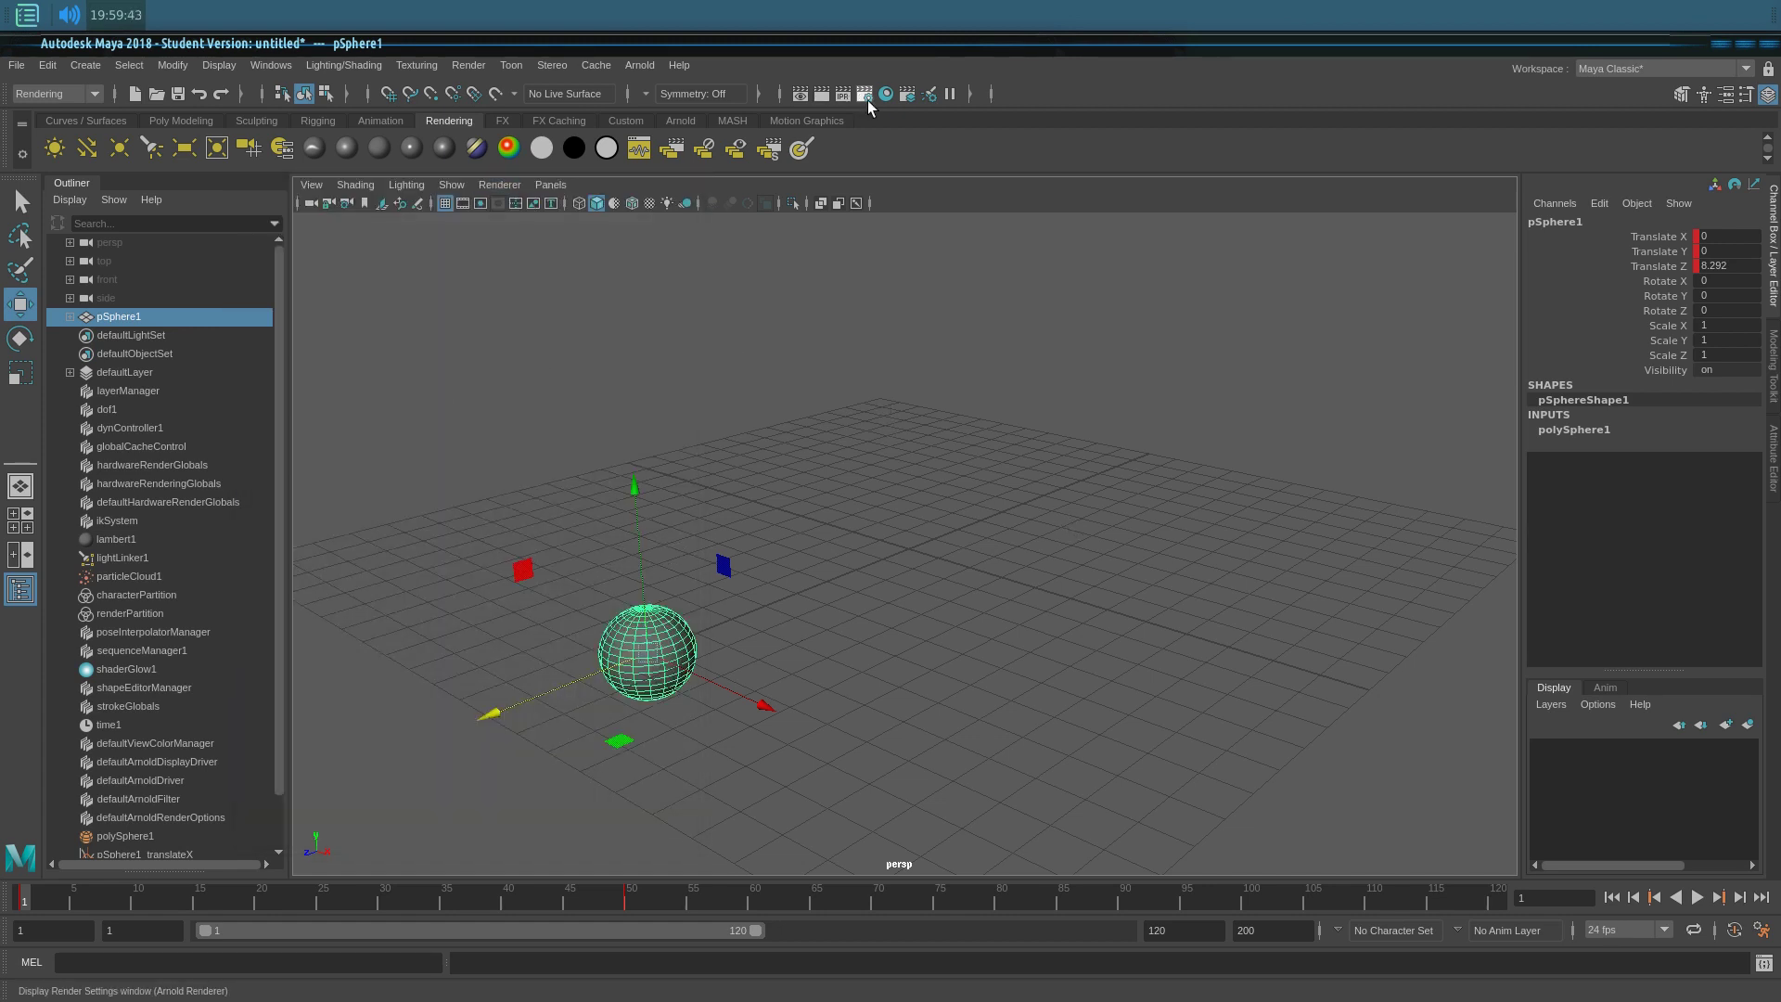
Step: Set Arnold's Camera (AA) samples to 1 in the Render Settings
click(864, 94)
click(373, 288)
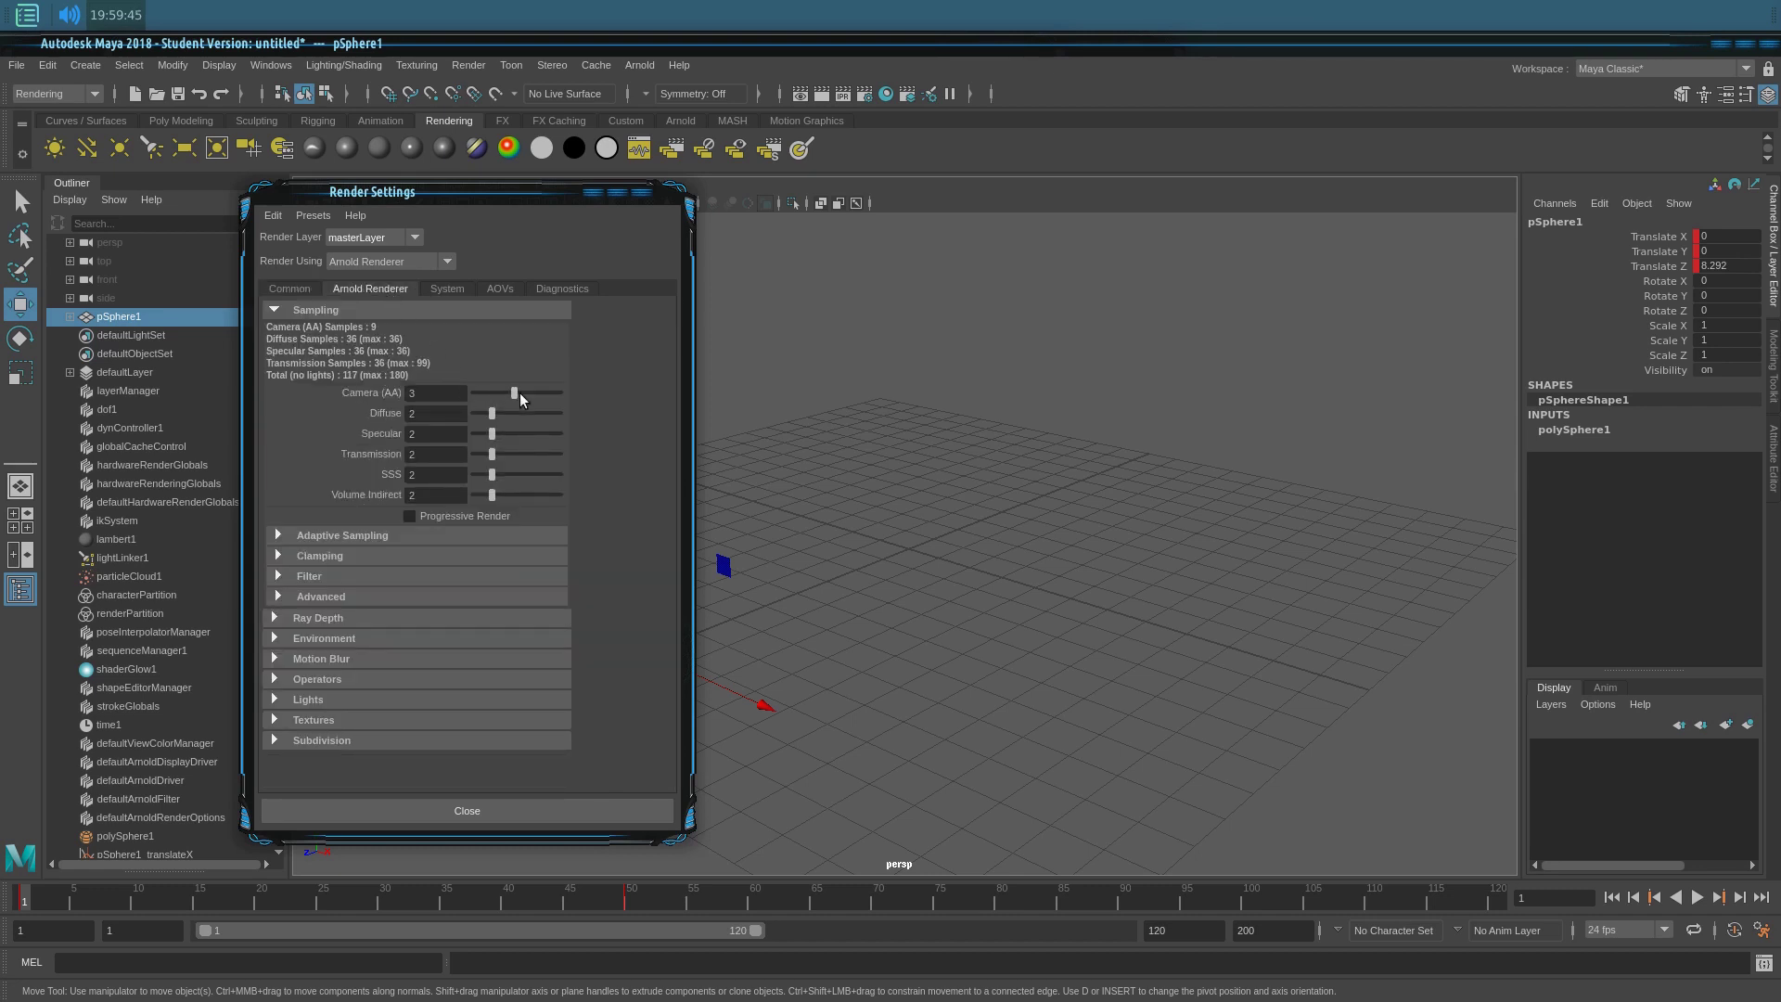
drag(492, 400, 503, 395)
click(506, 807)
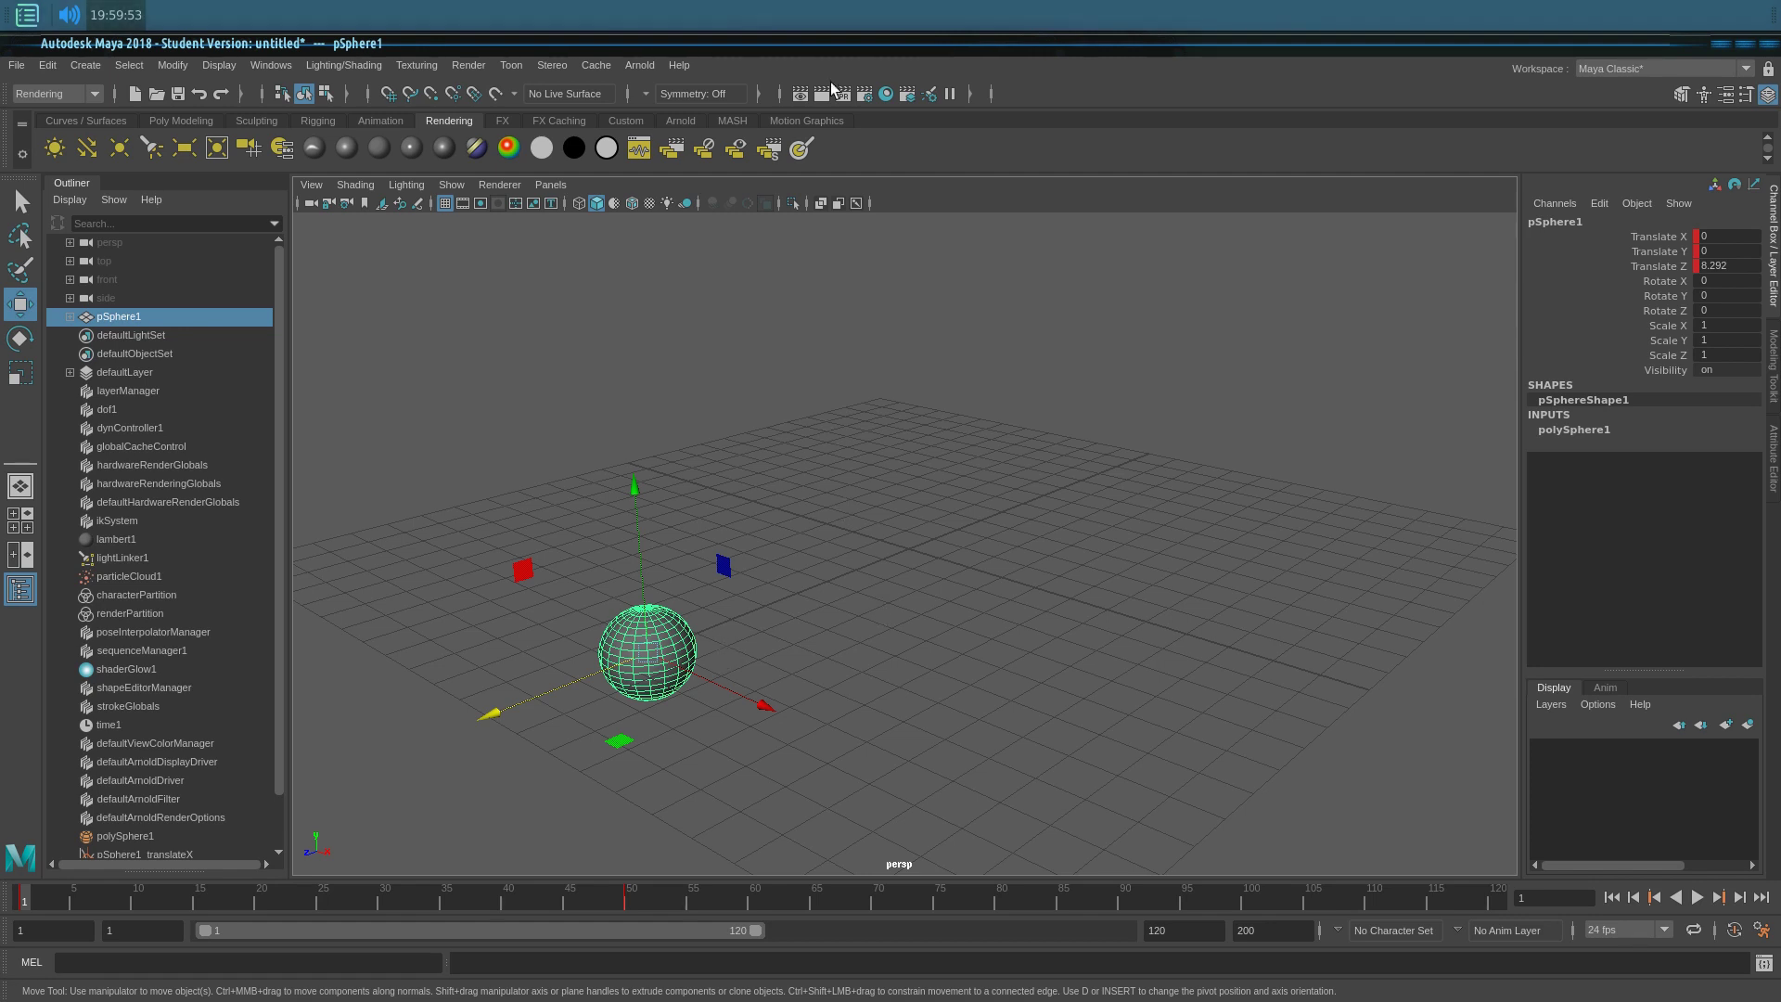
Step: Add an Arnold Physical Sky light to the scene
click(638, 66)
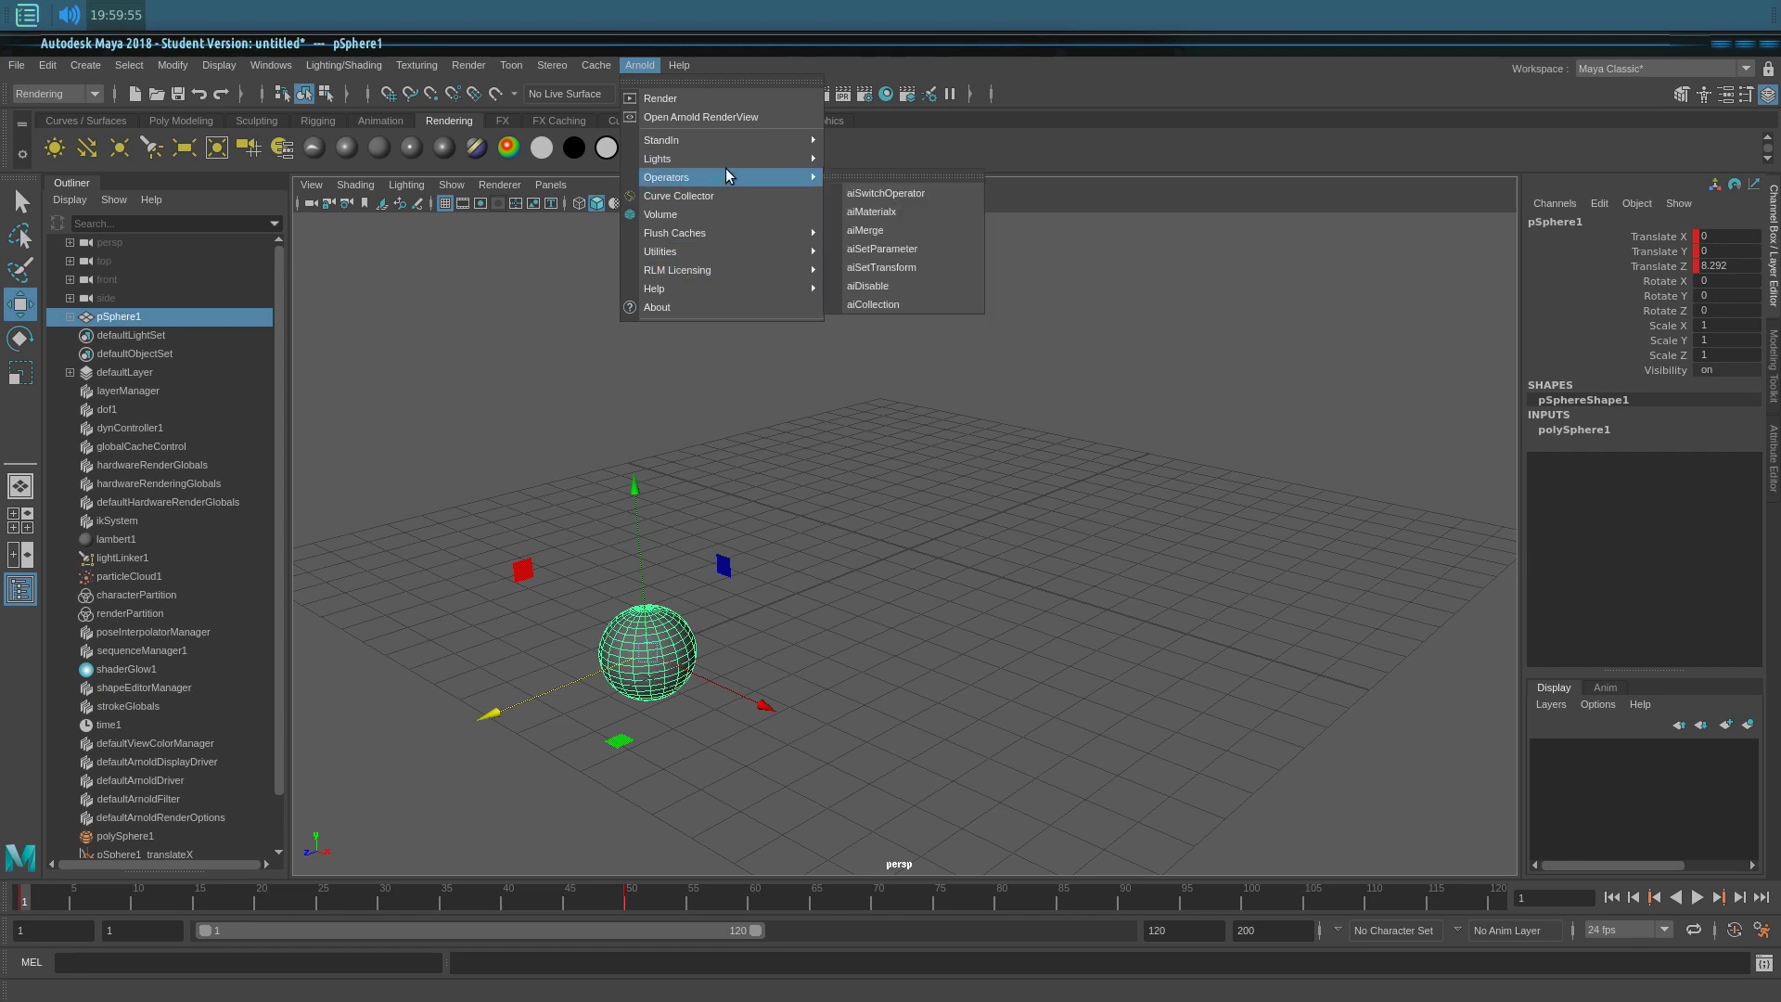
mouse_move(728, 159)
click(875, 268)
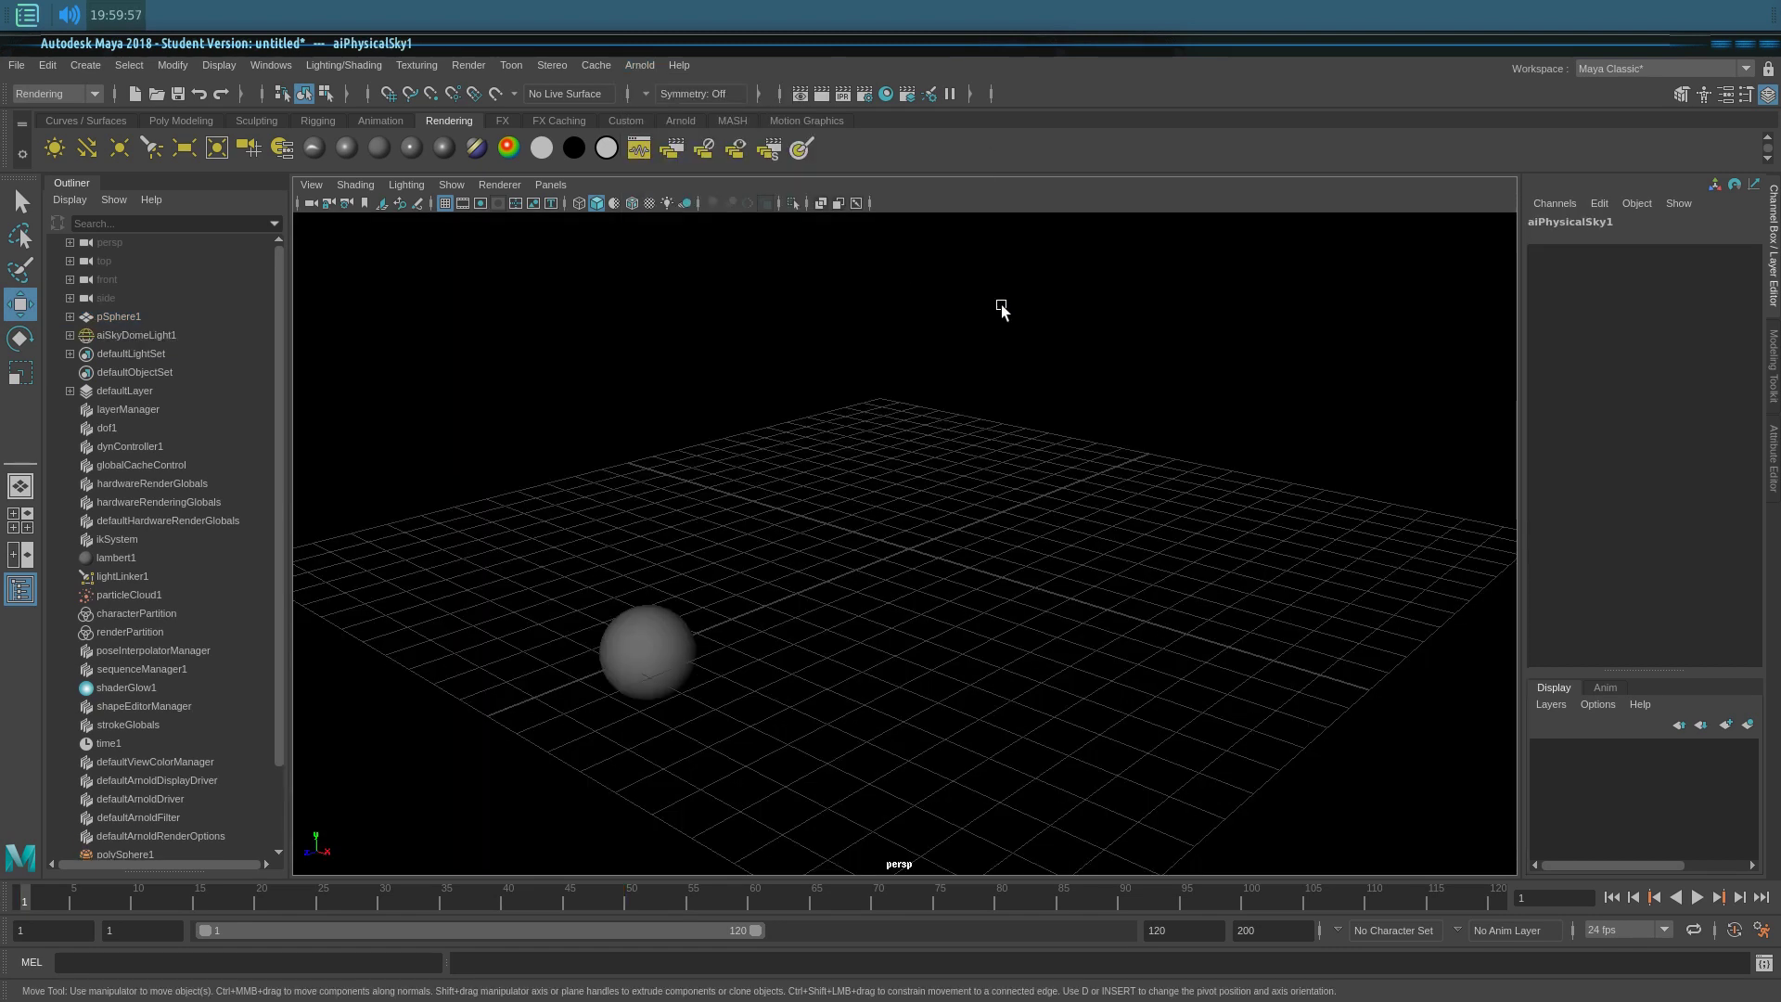
Step: Test-render frame 1 in Arnold RenderView and Render View, then close both windows
click(638, 66)
click(669, 148)
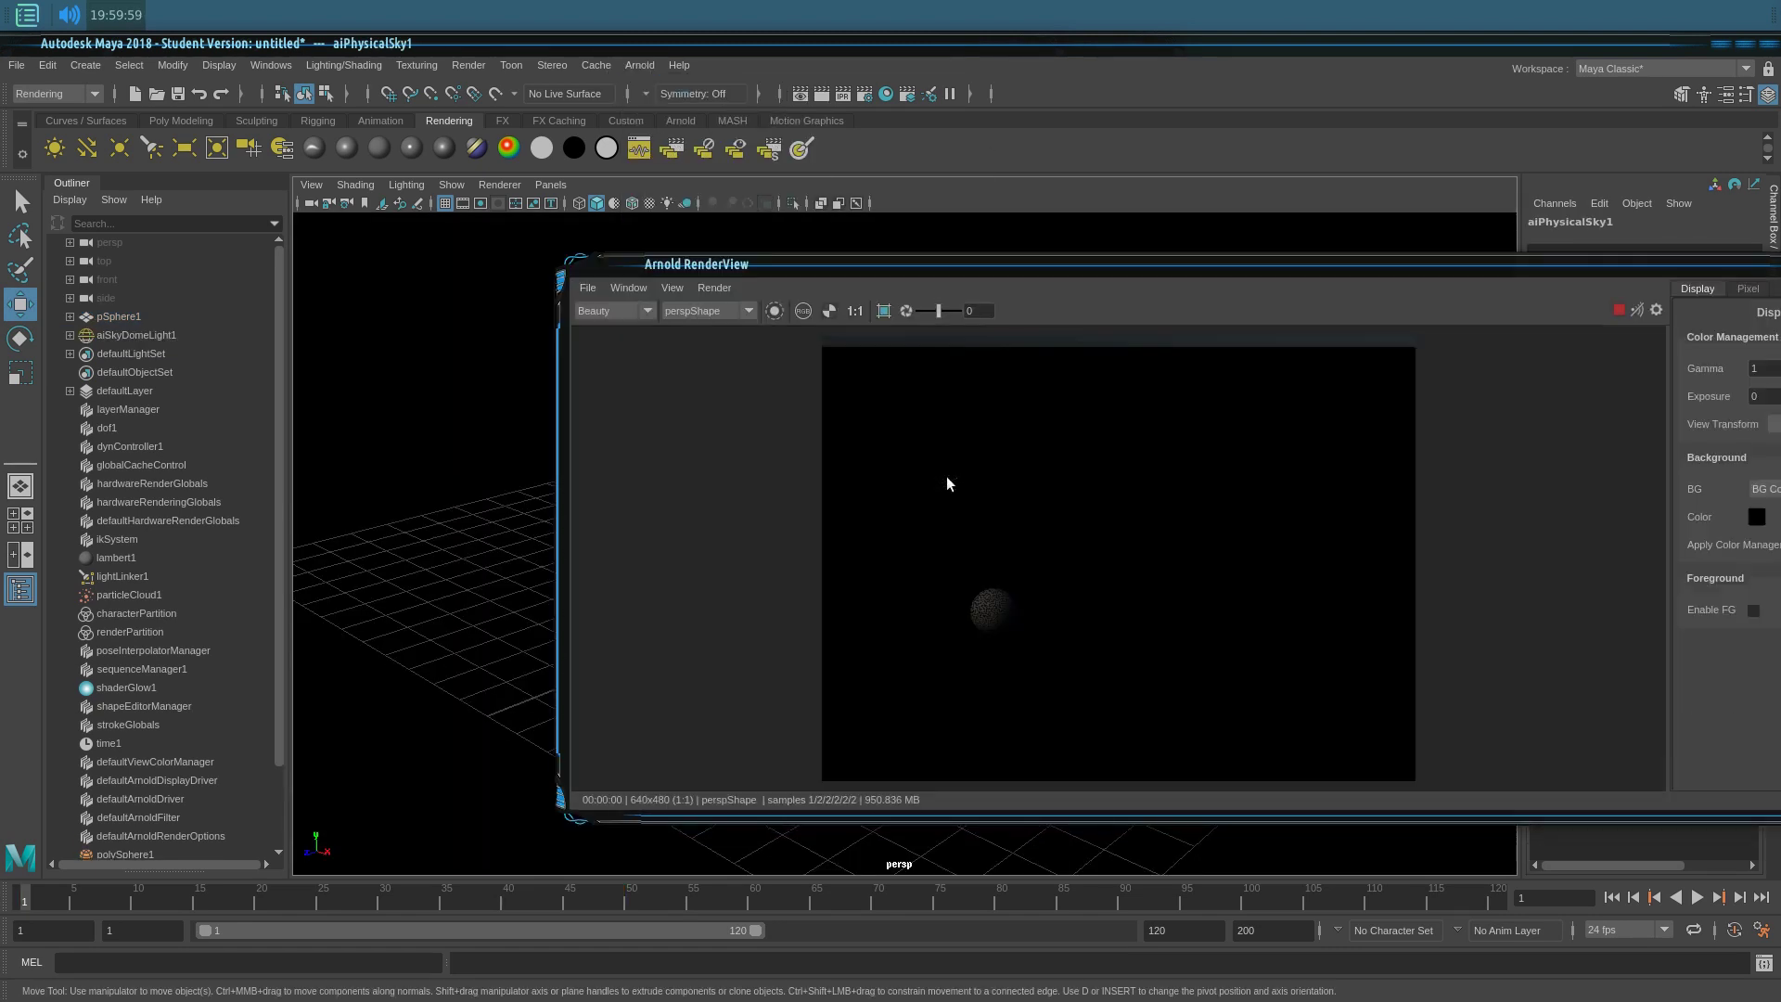
drag(1433, 270, 1035, 232)
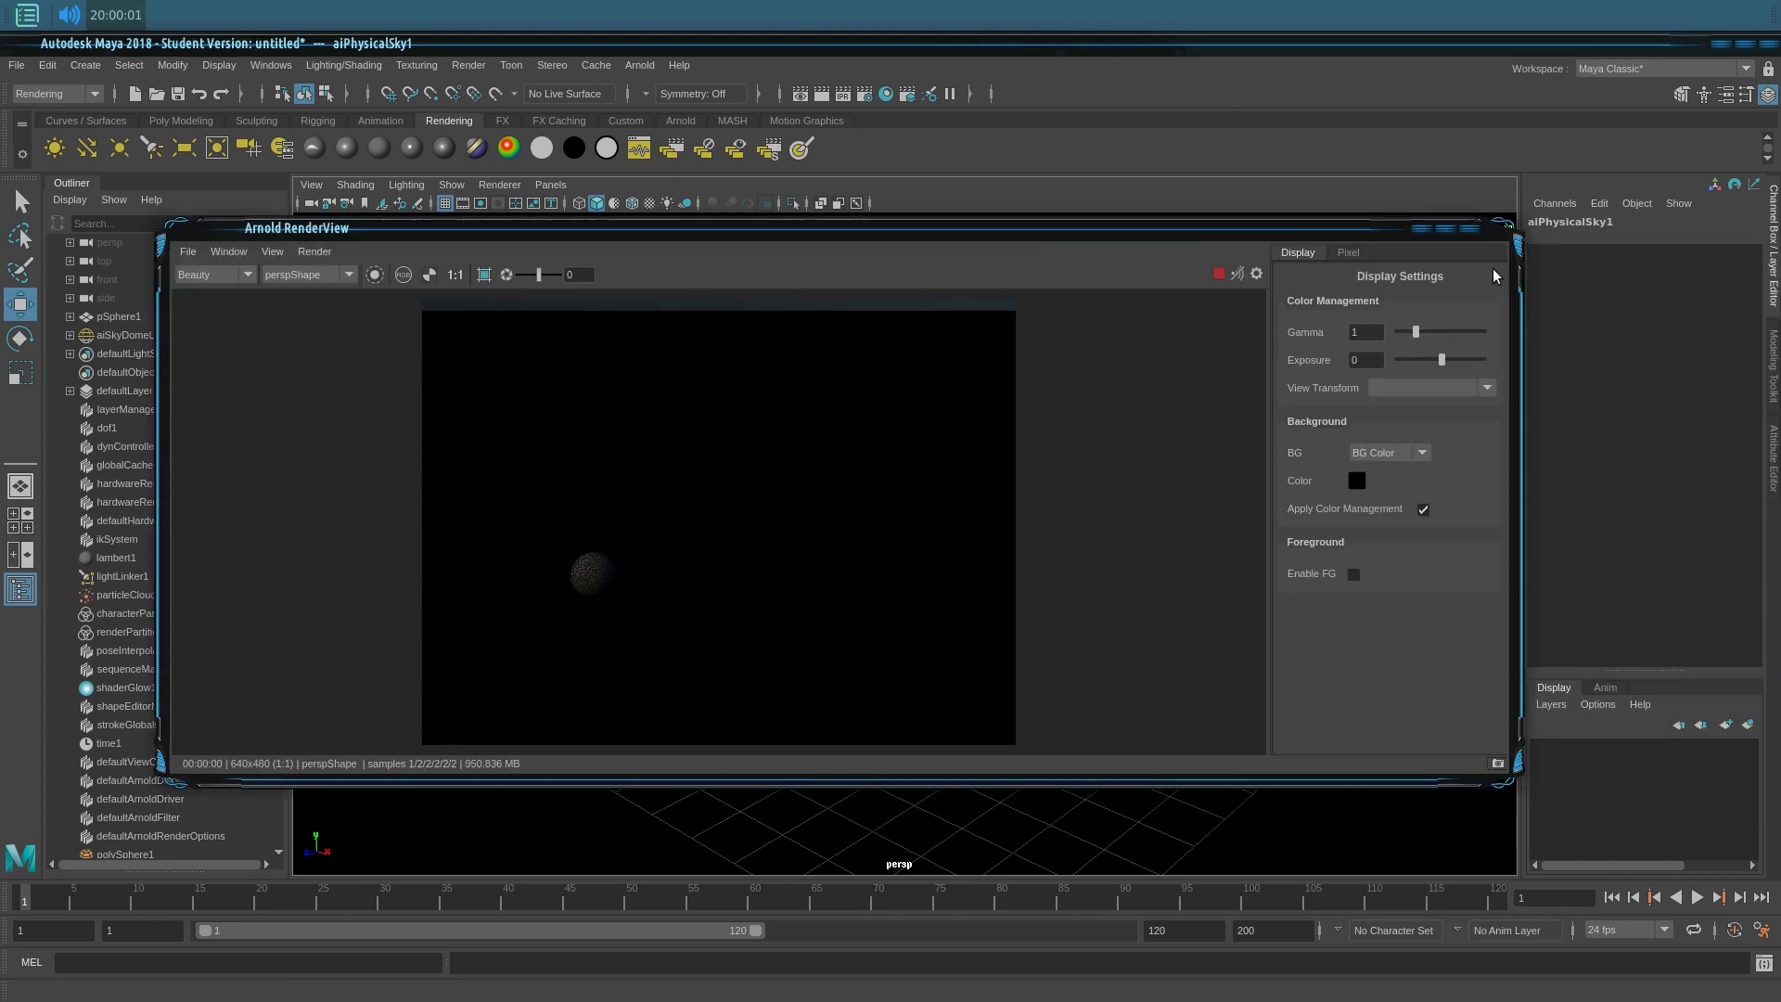
click(1466, 229)
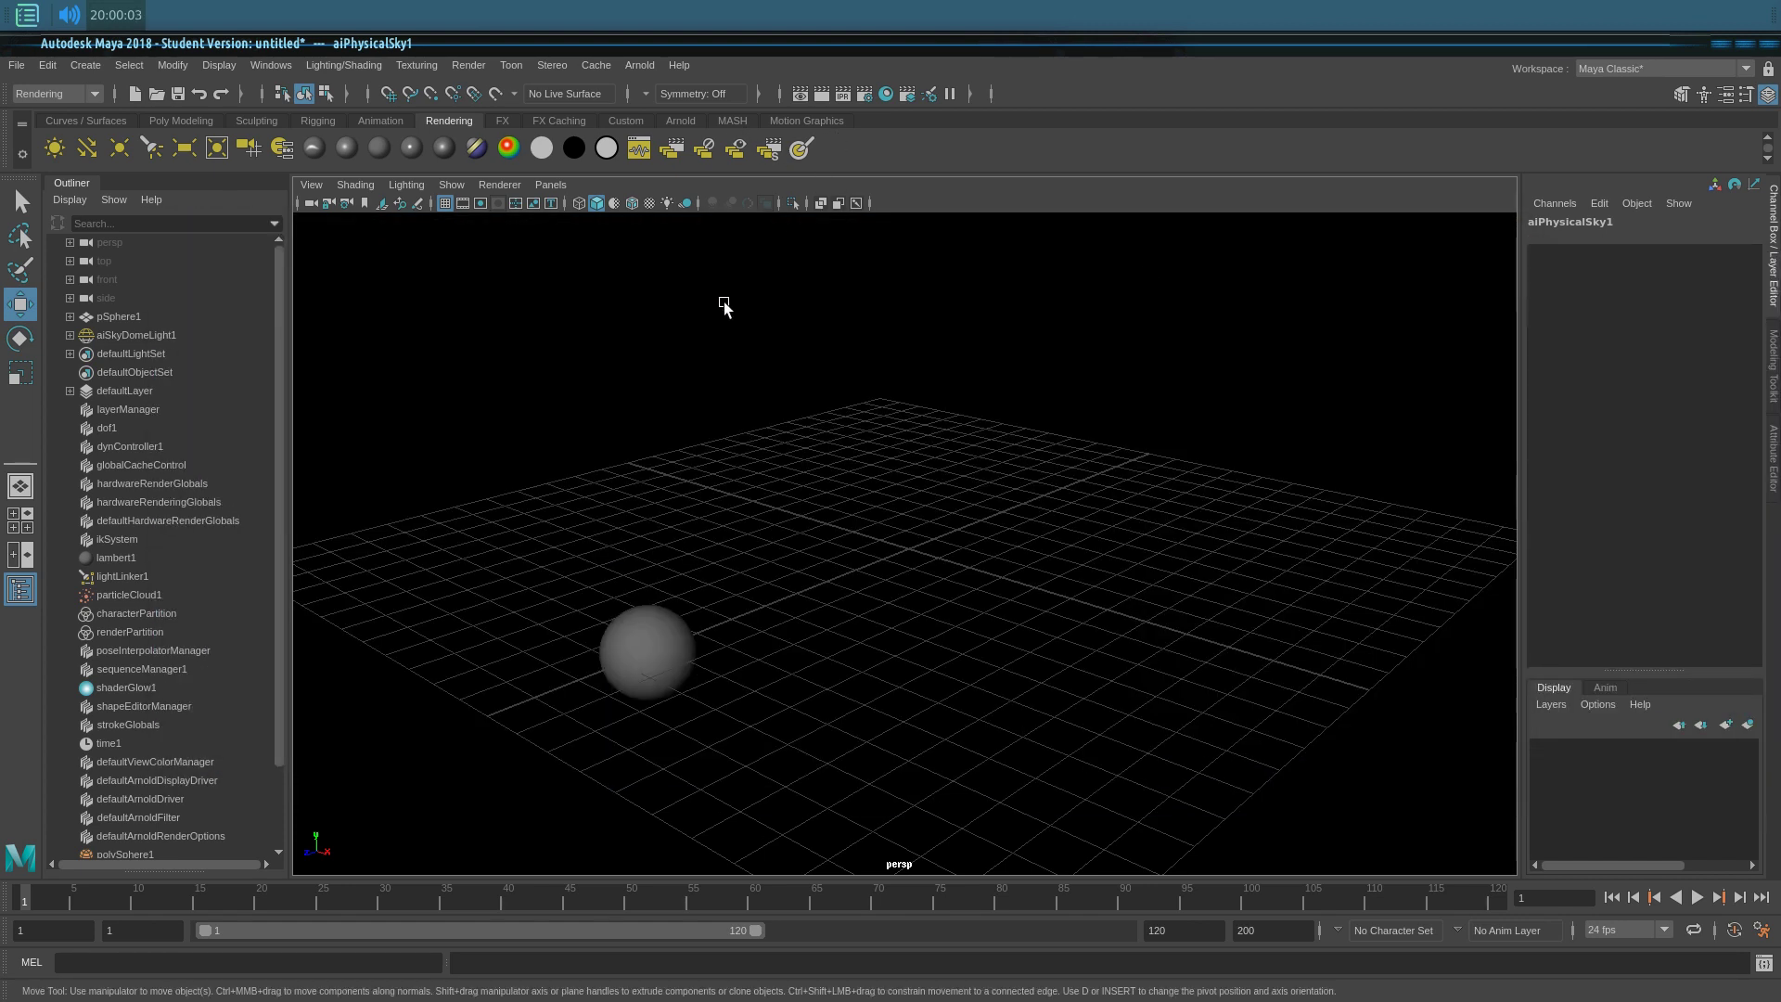
click(822, 94)
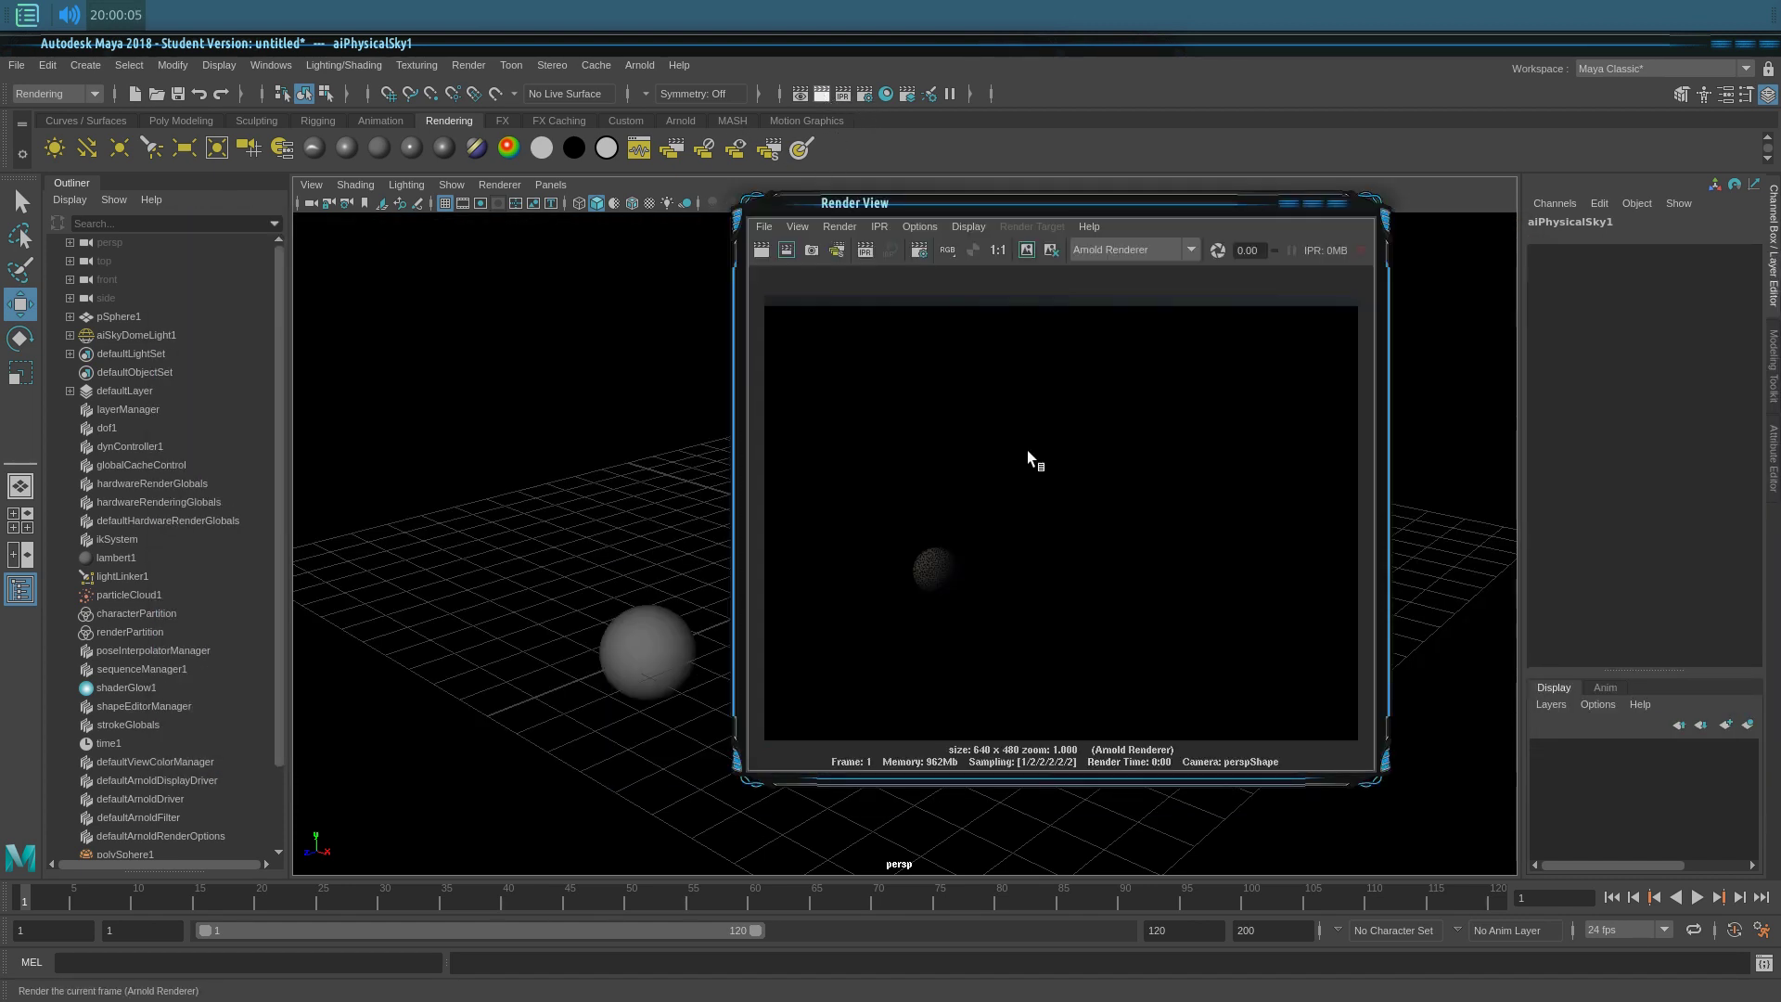
click(1344, 202)
alt+middle_drag(970, 516, 963, 487)
scroll(955, 492, up, 6)
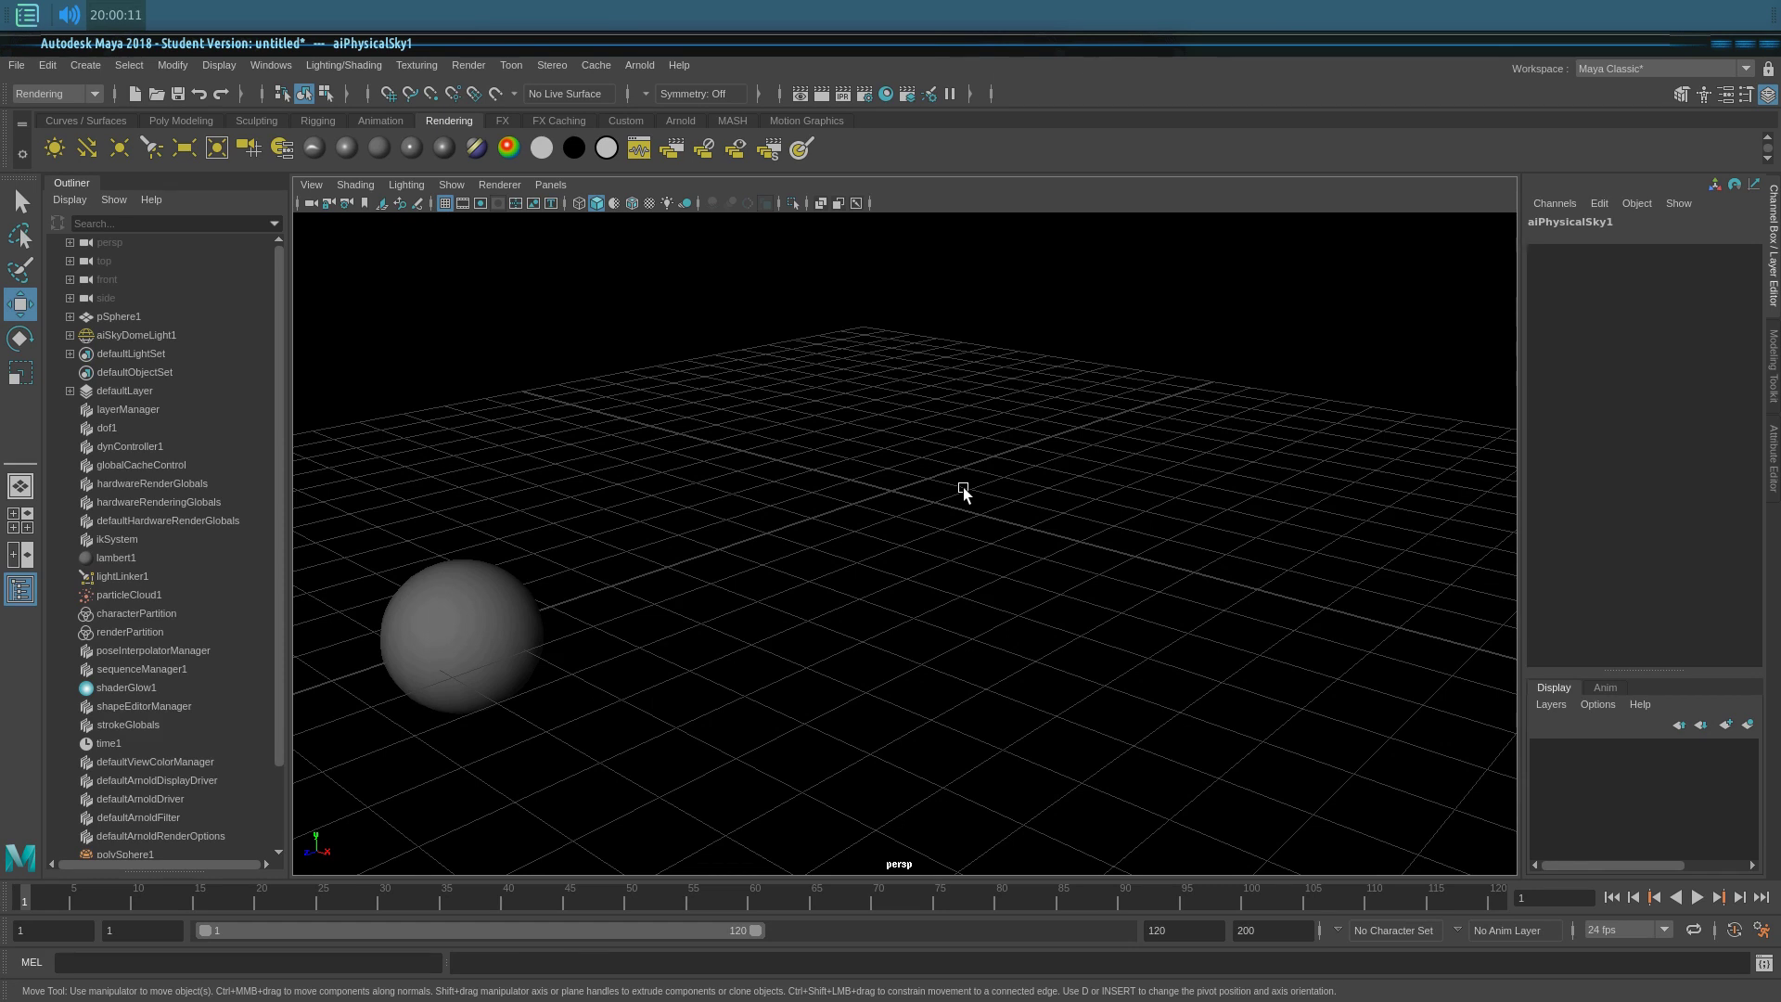
key(alt+v)
key(Escape)
drag(750, 898, 23, 889)
Step: Review the filigrane project's Set Project and Project Window locations, then bring Explorer 3D beside Maya
click(17, 65)
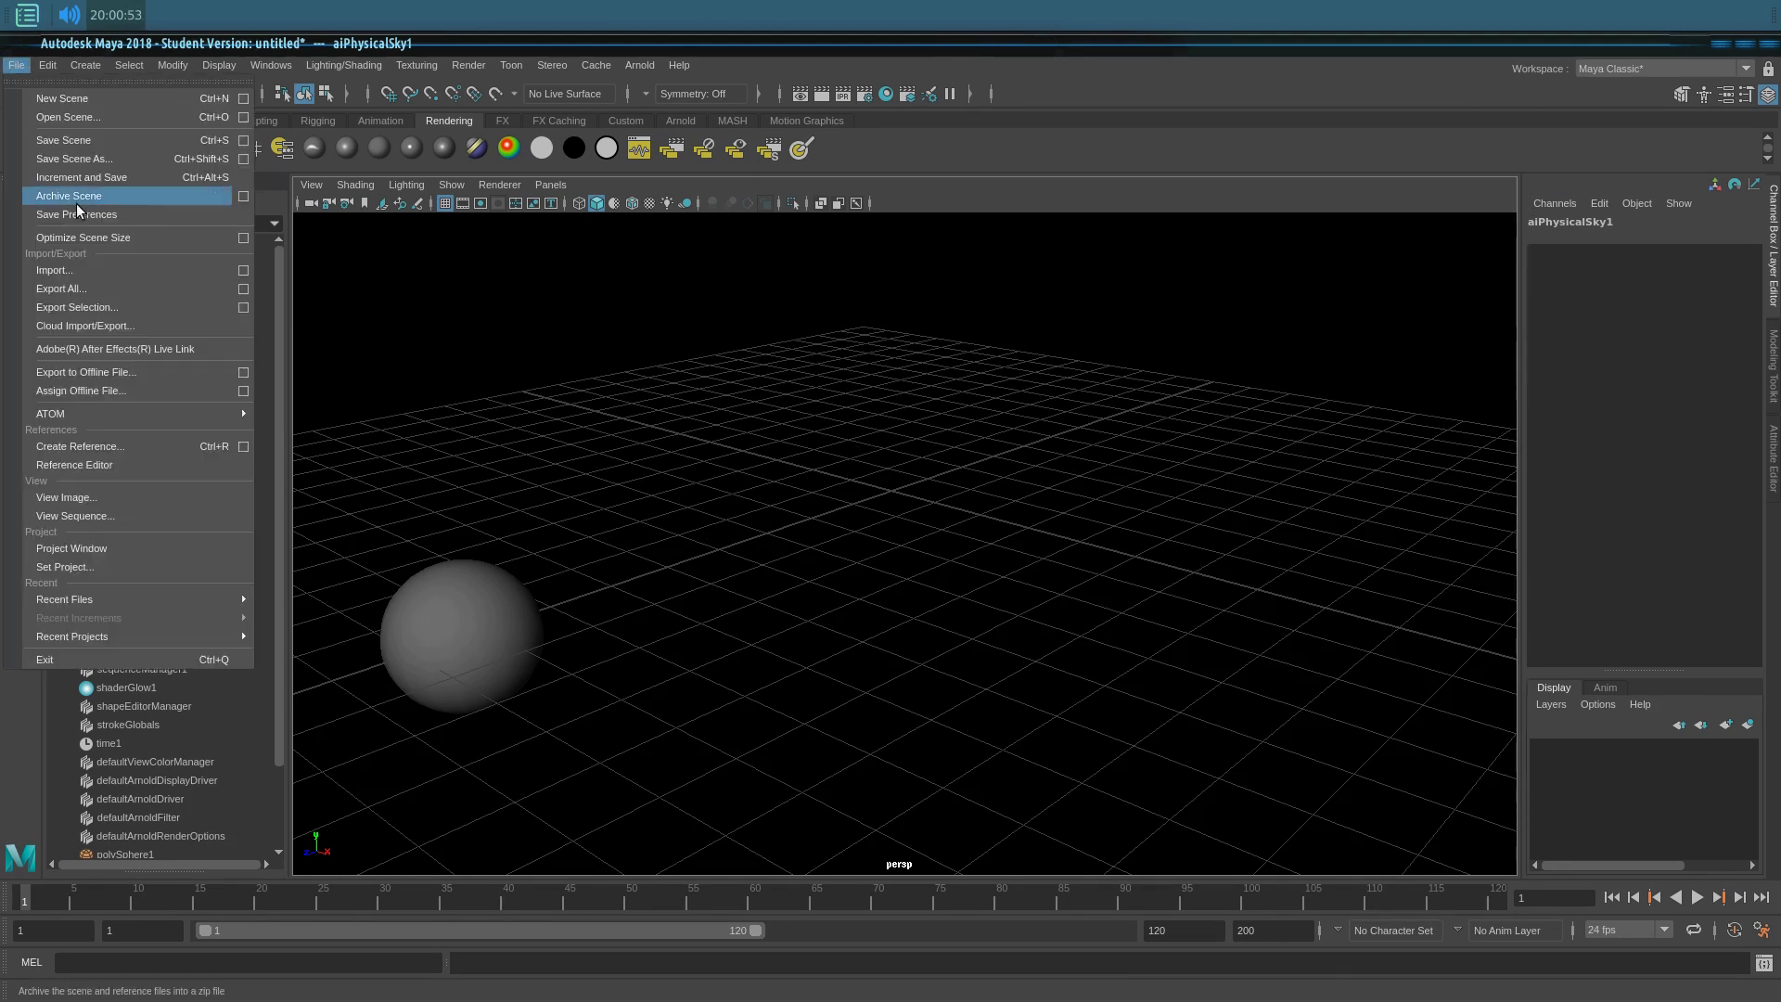
click(135, 568)
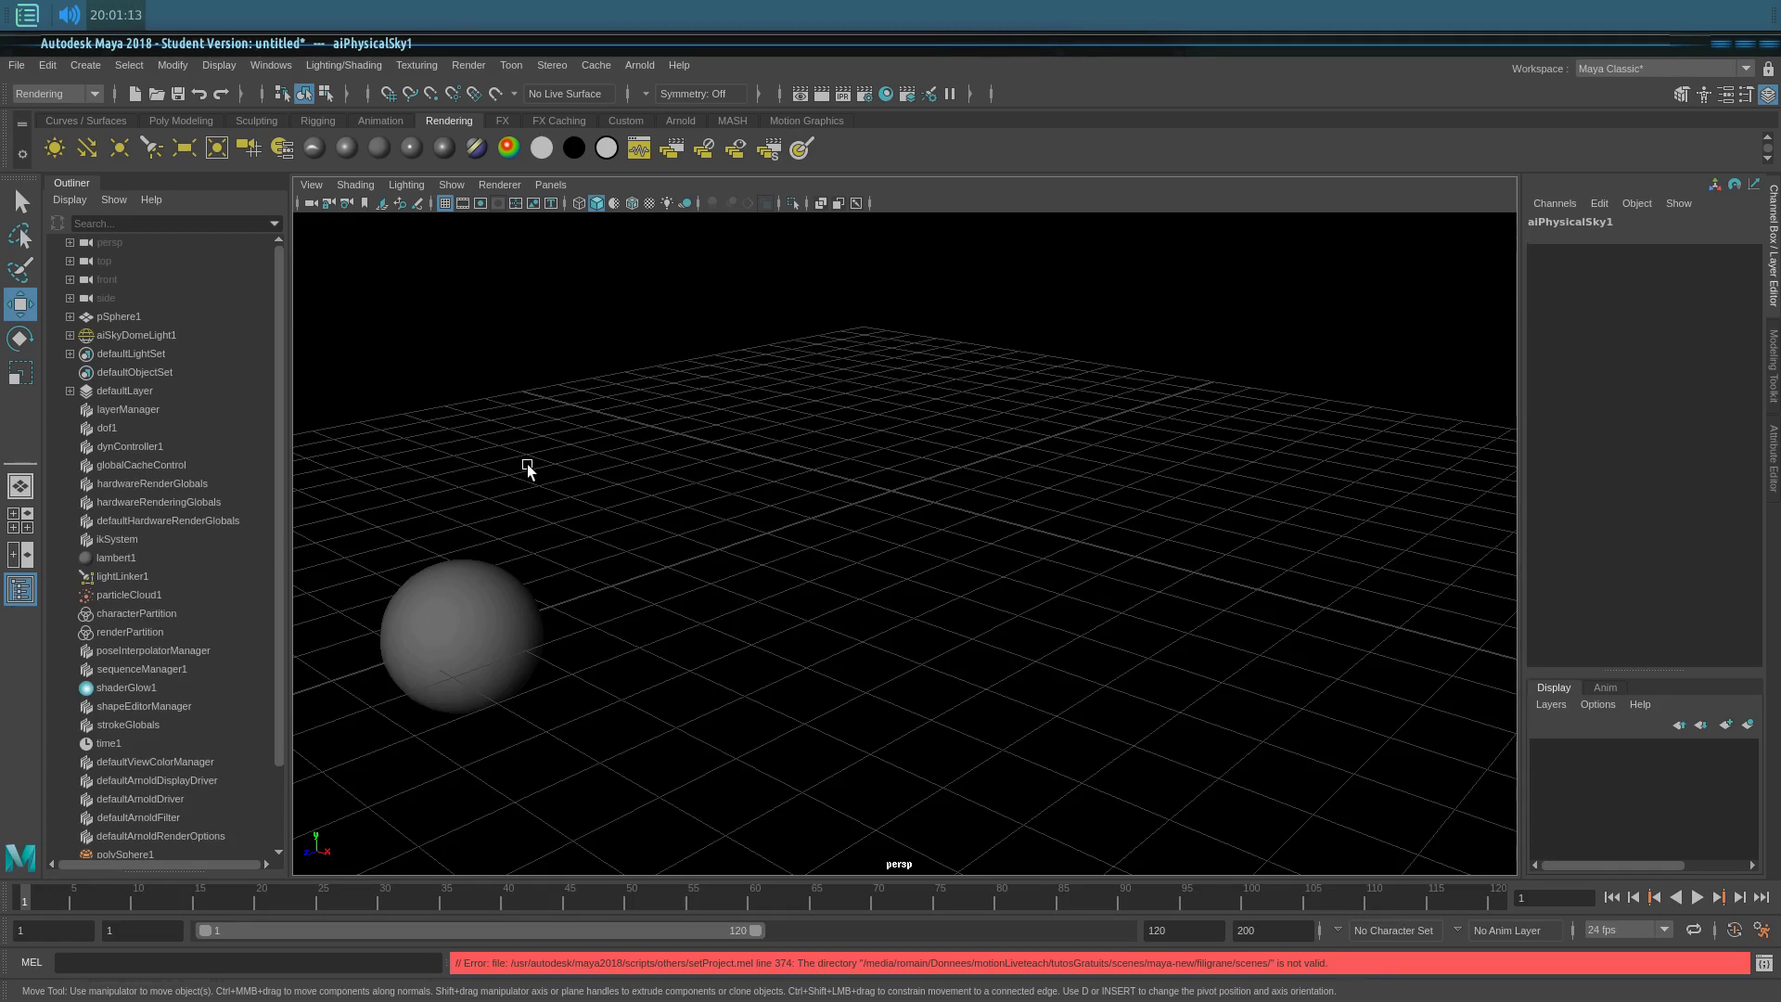
click(16, 66)
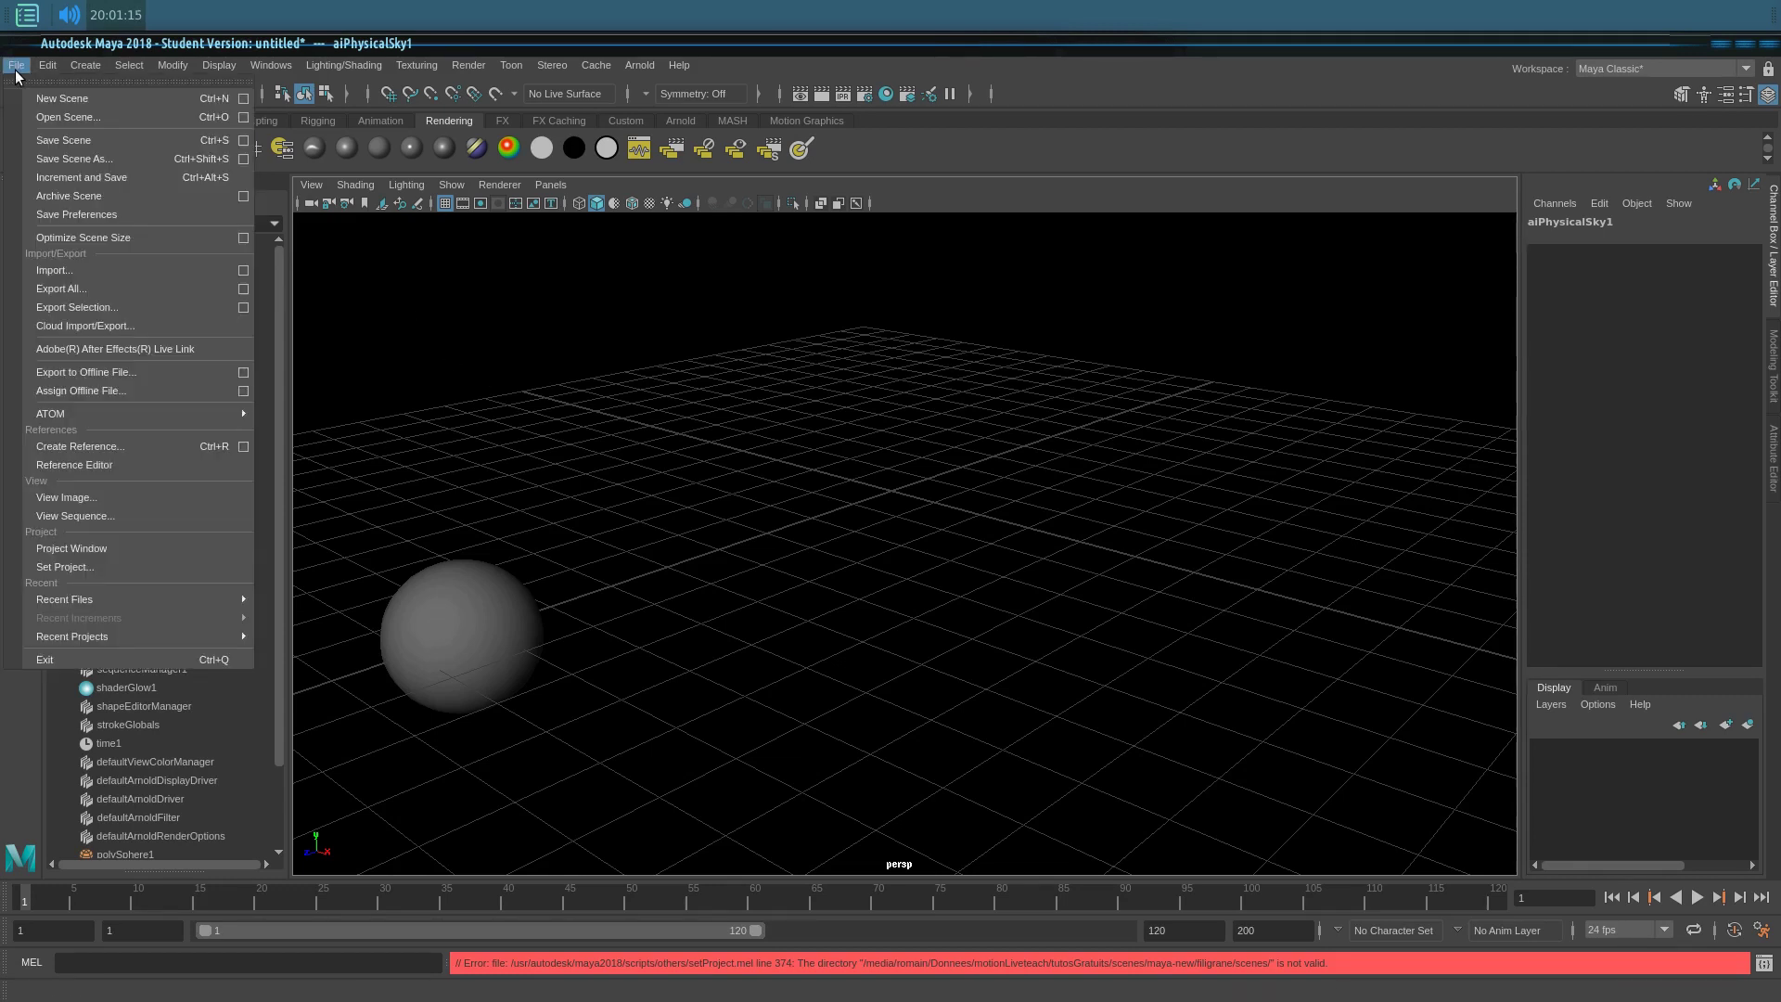
click(188, 551)
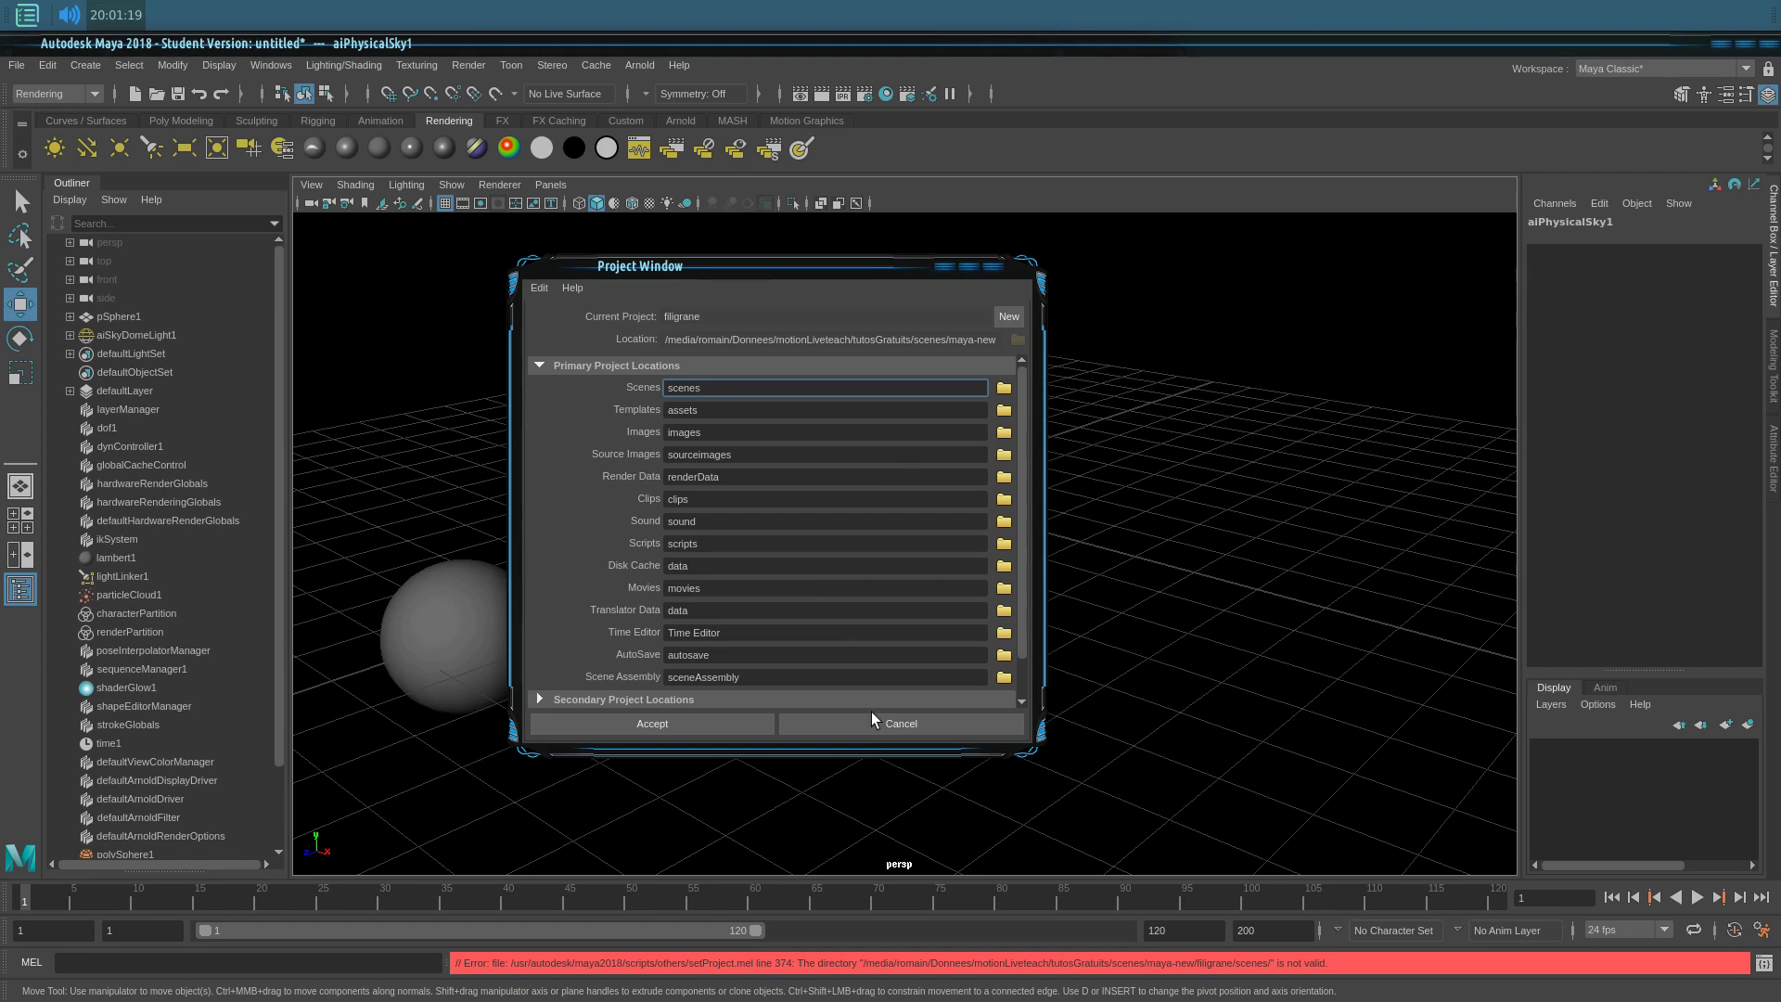
click(701, 726)
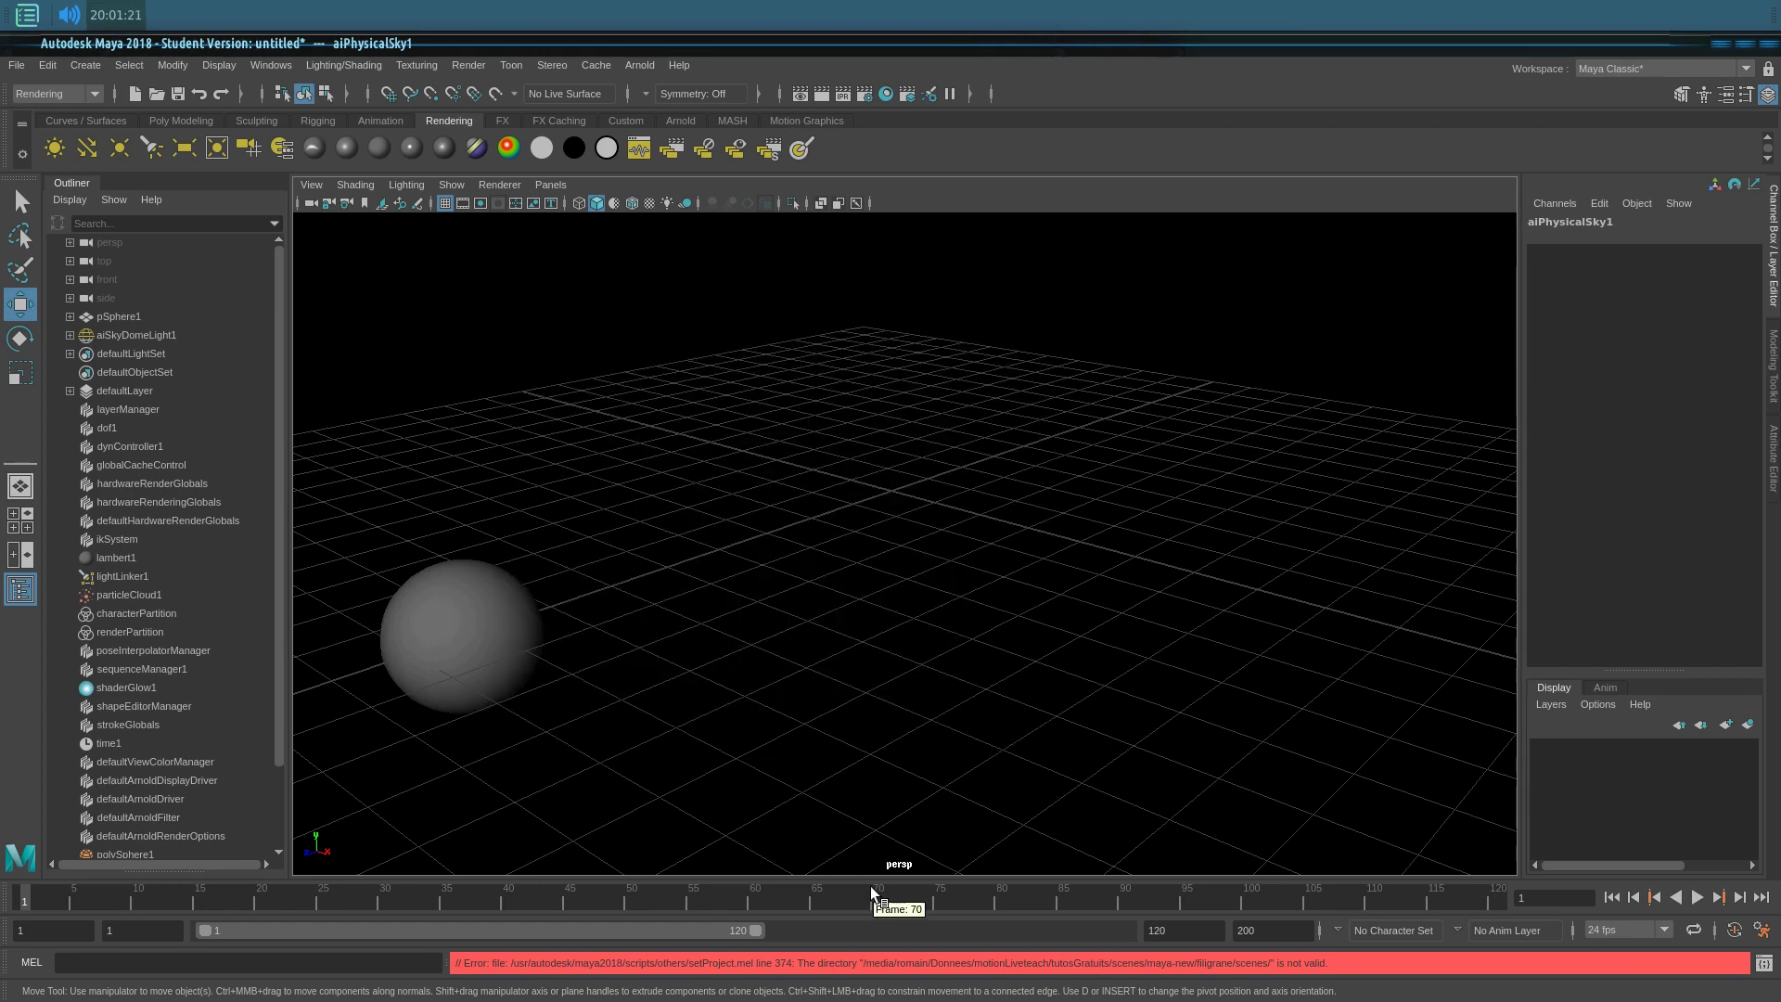
key(alt+Tab)
key(alt+Tab)
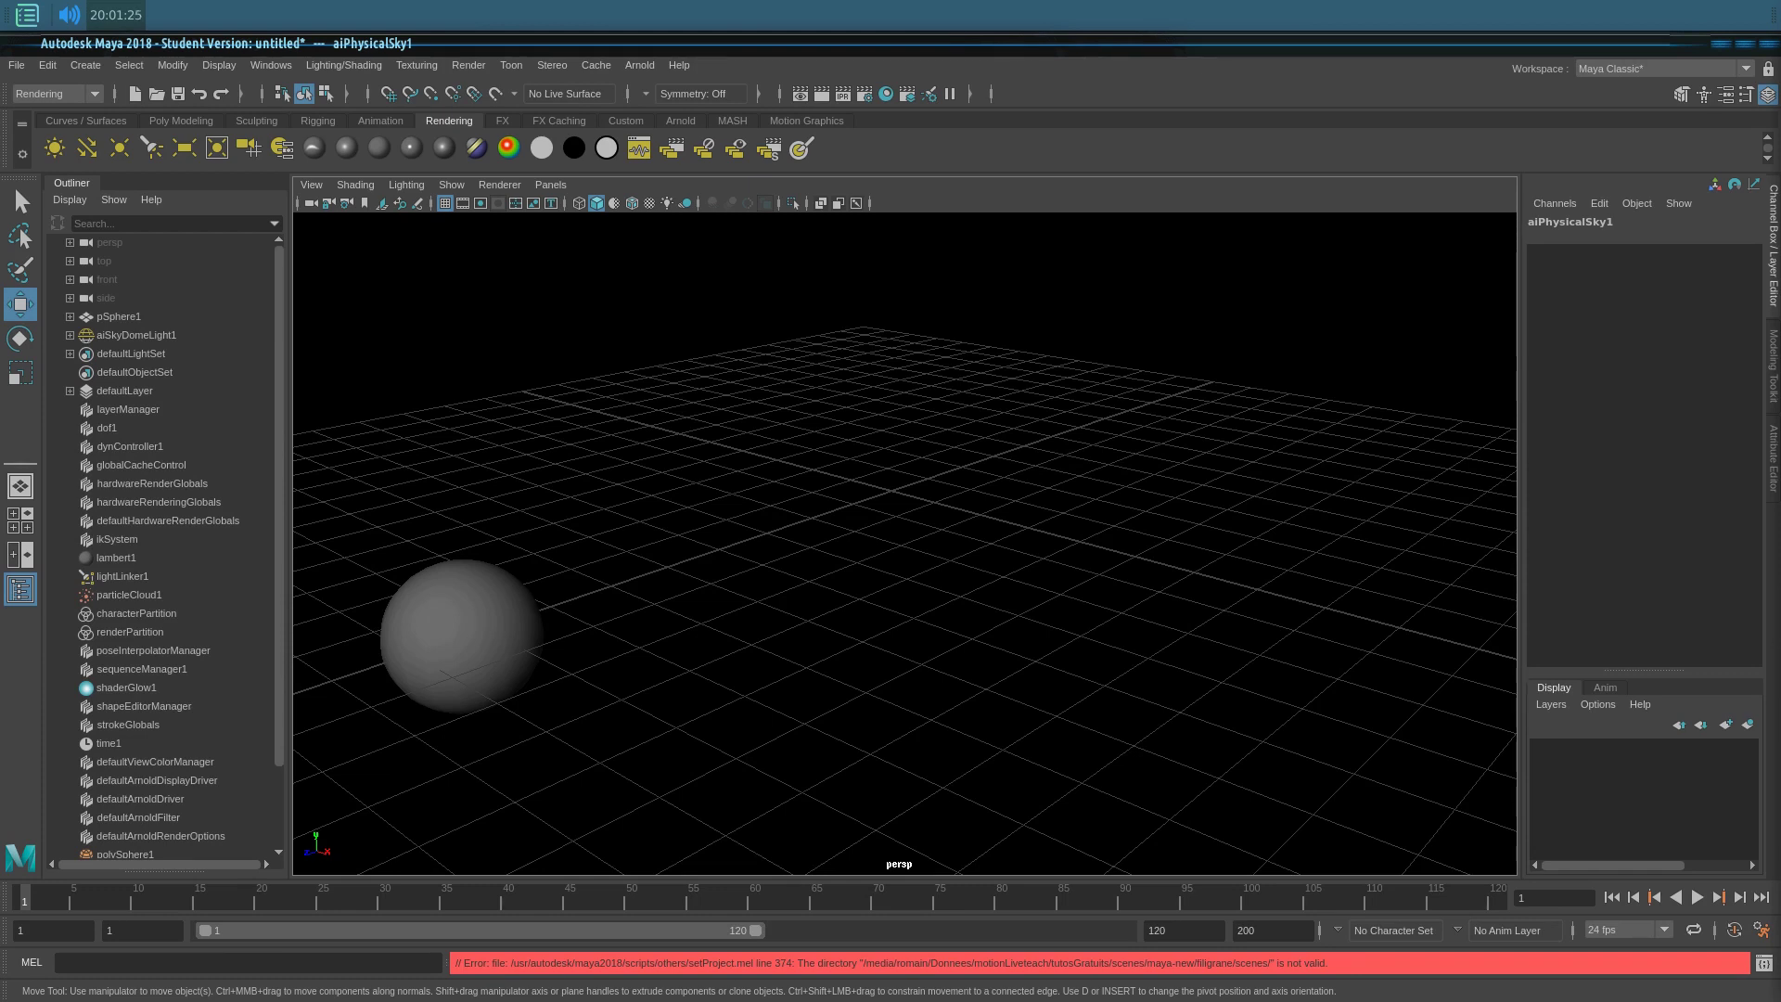
drag(1780, 120, 1143, 124)
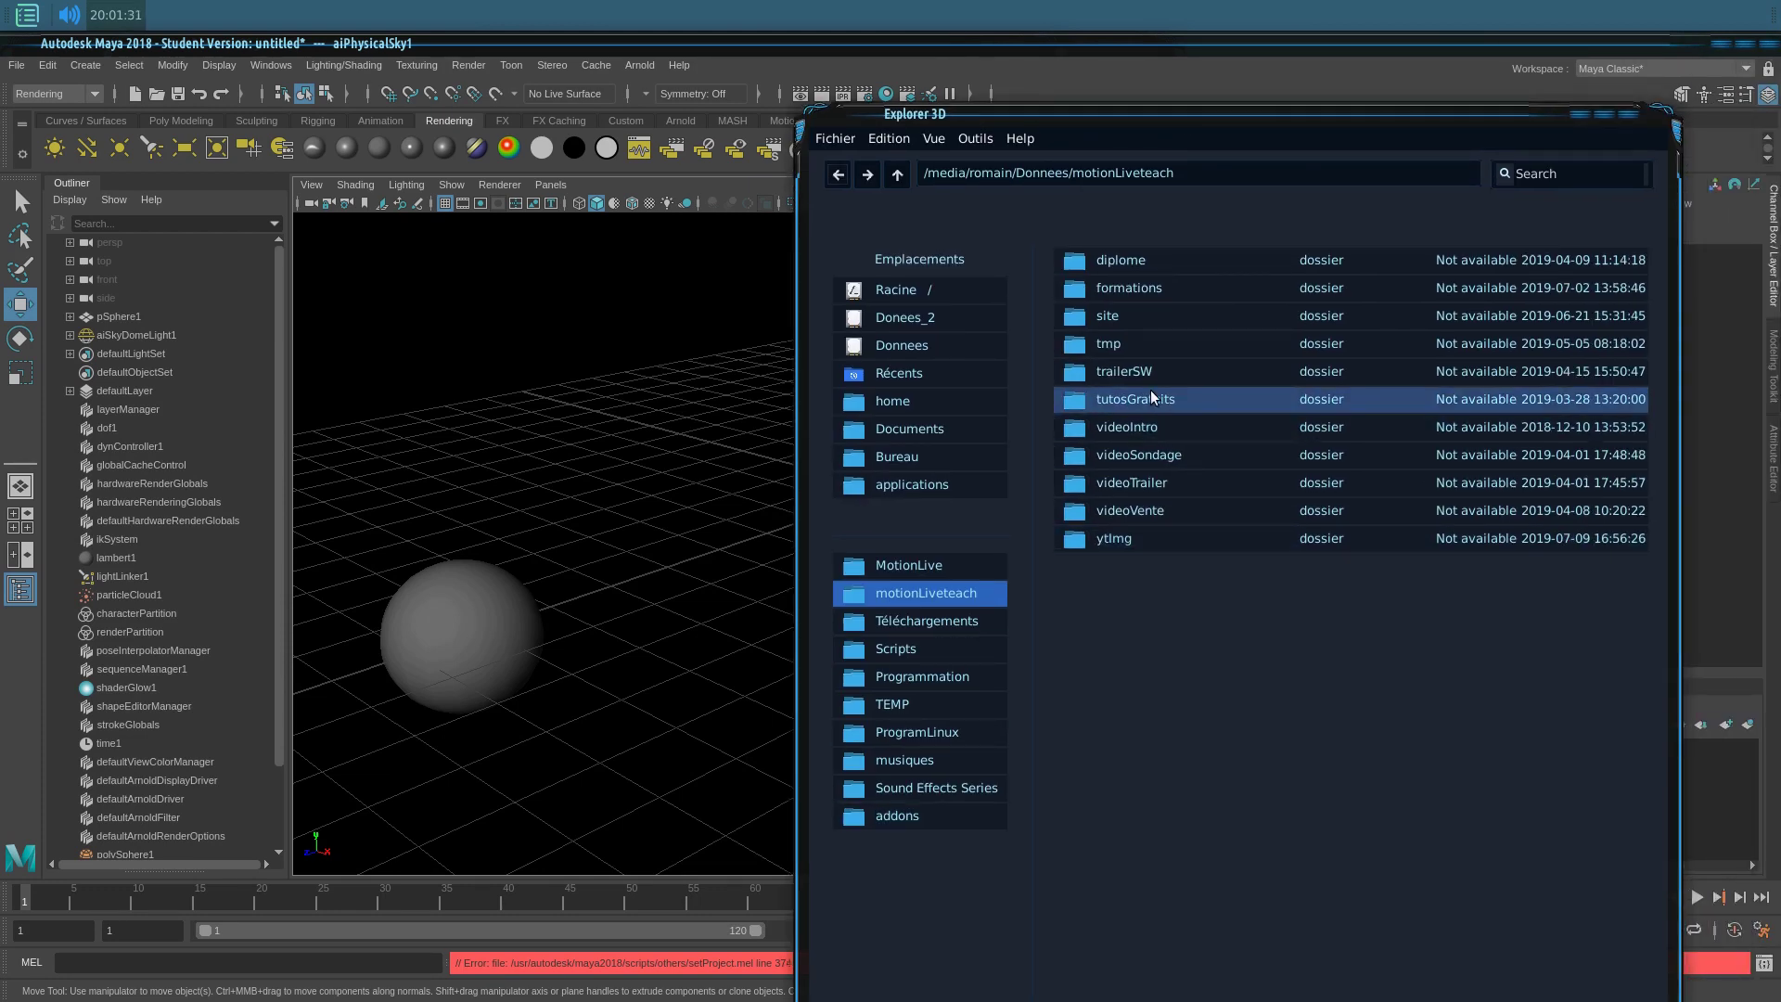
Step: Browse tutosGratuits to the filigrane project, inspect its images and scenes folders, then start Save As
double_click(1151, 400)
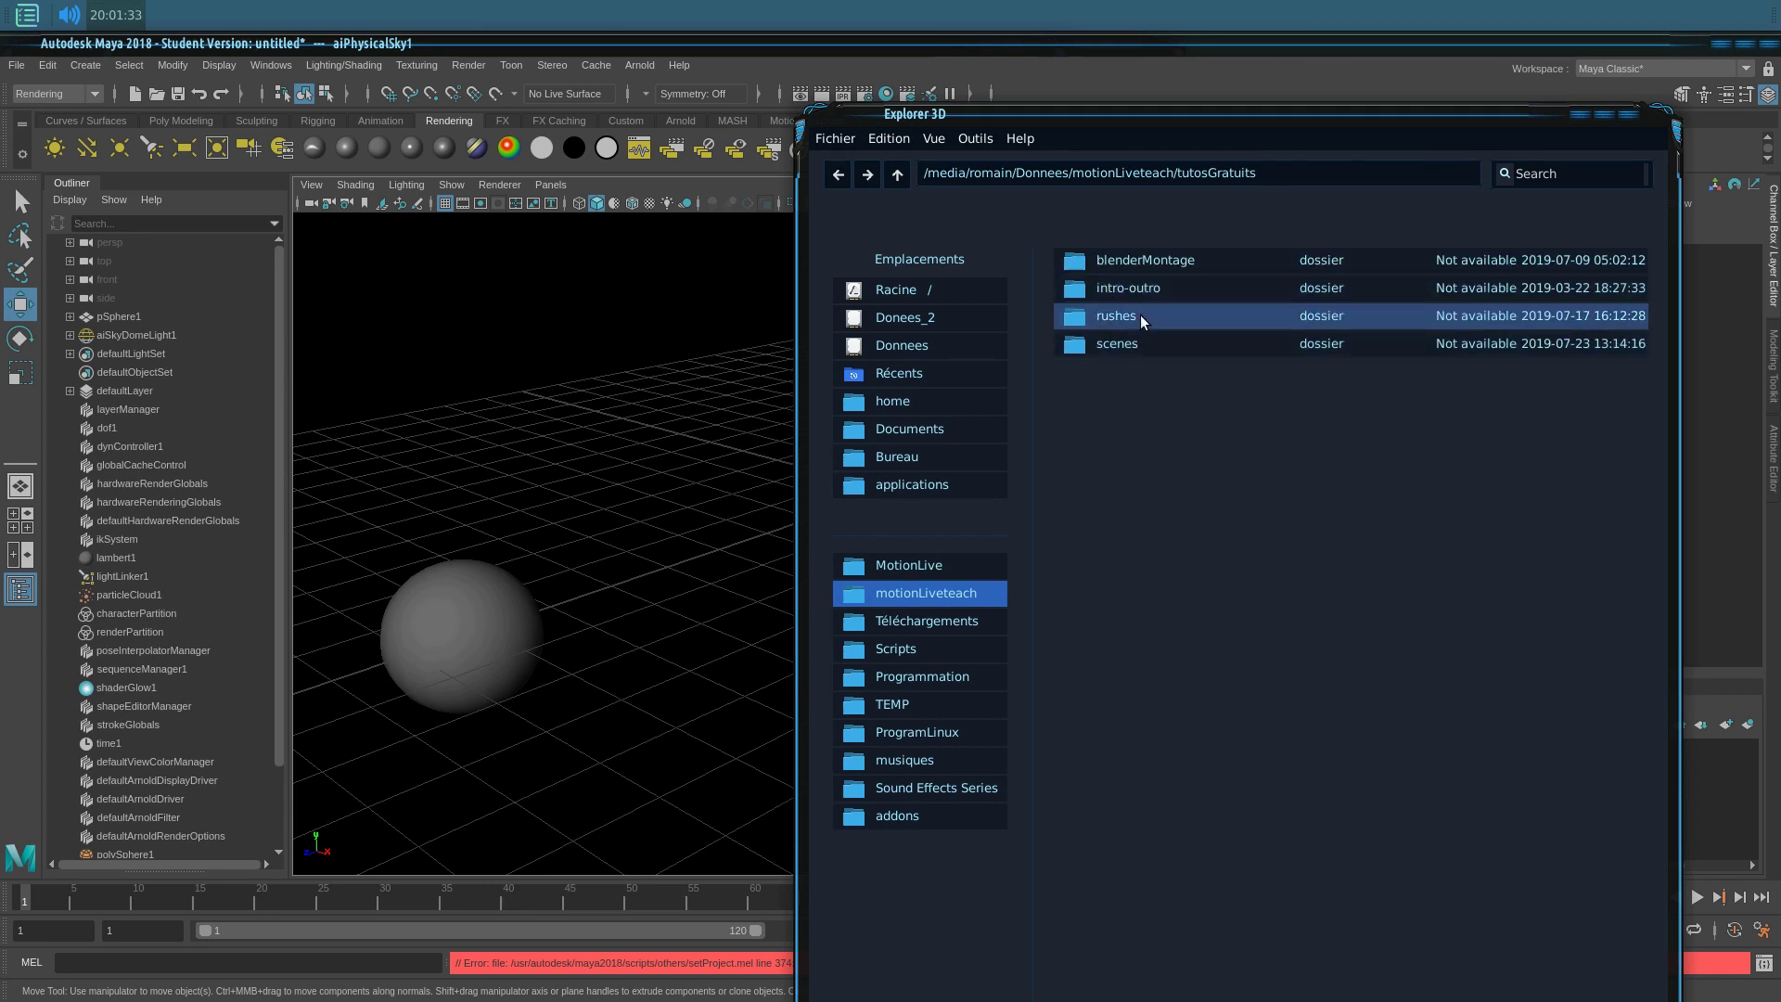
double_click(1147, 317)
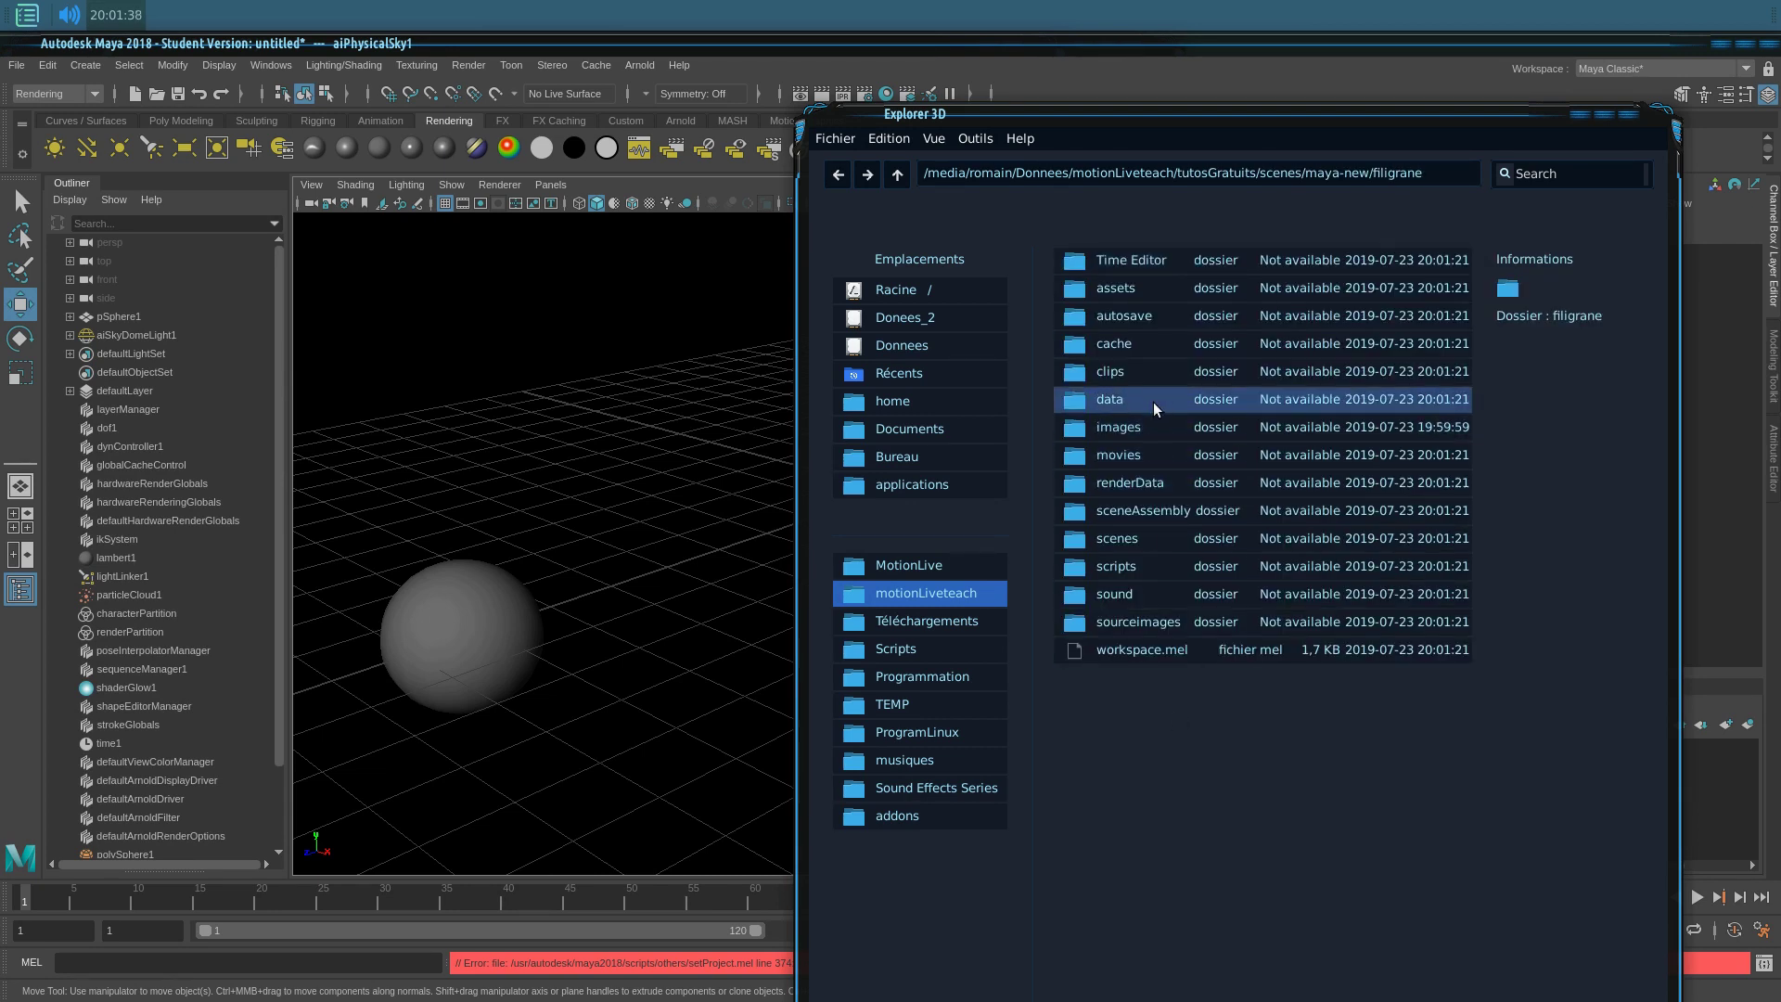
click(1120, 434)
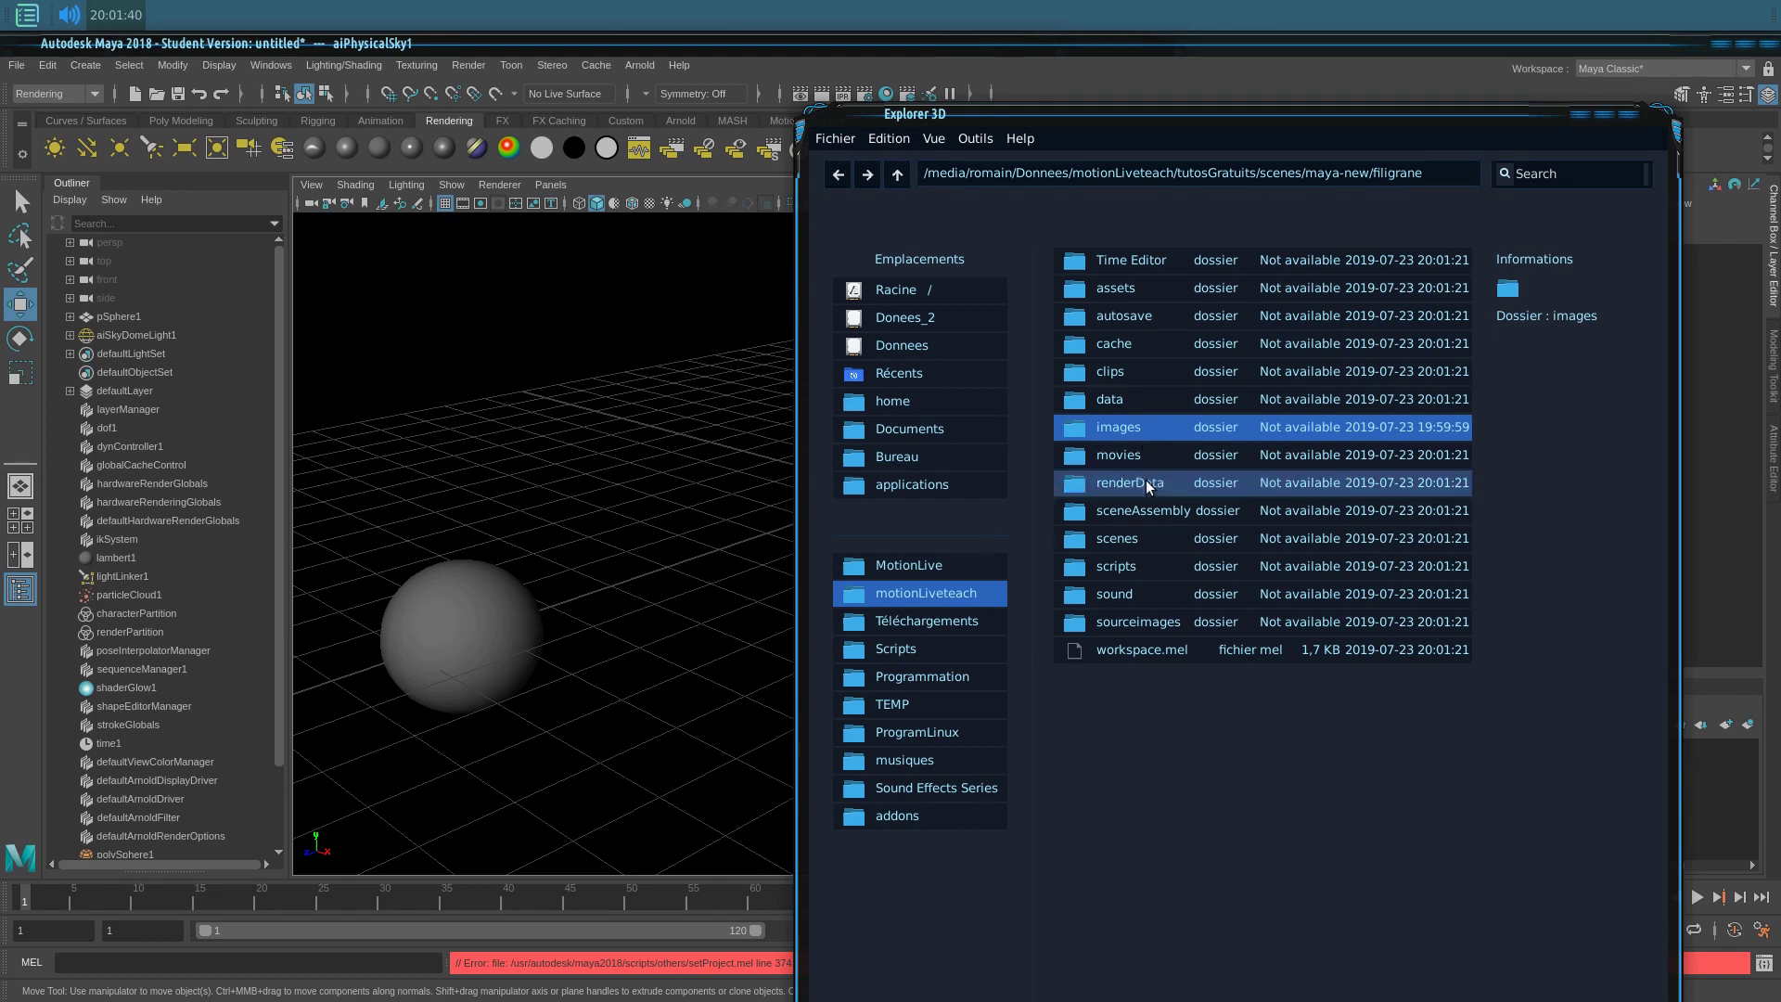
click(1121, 539)
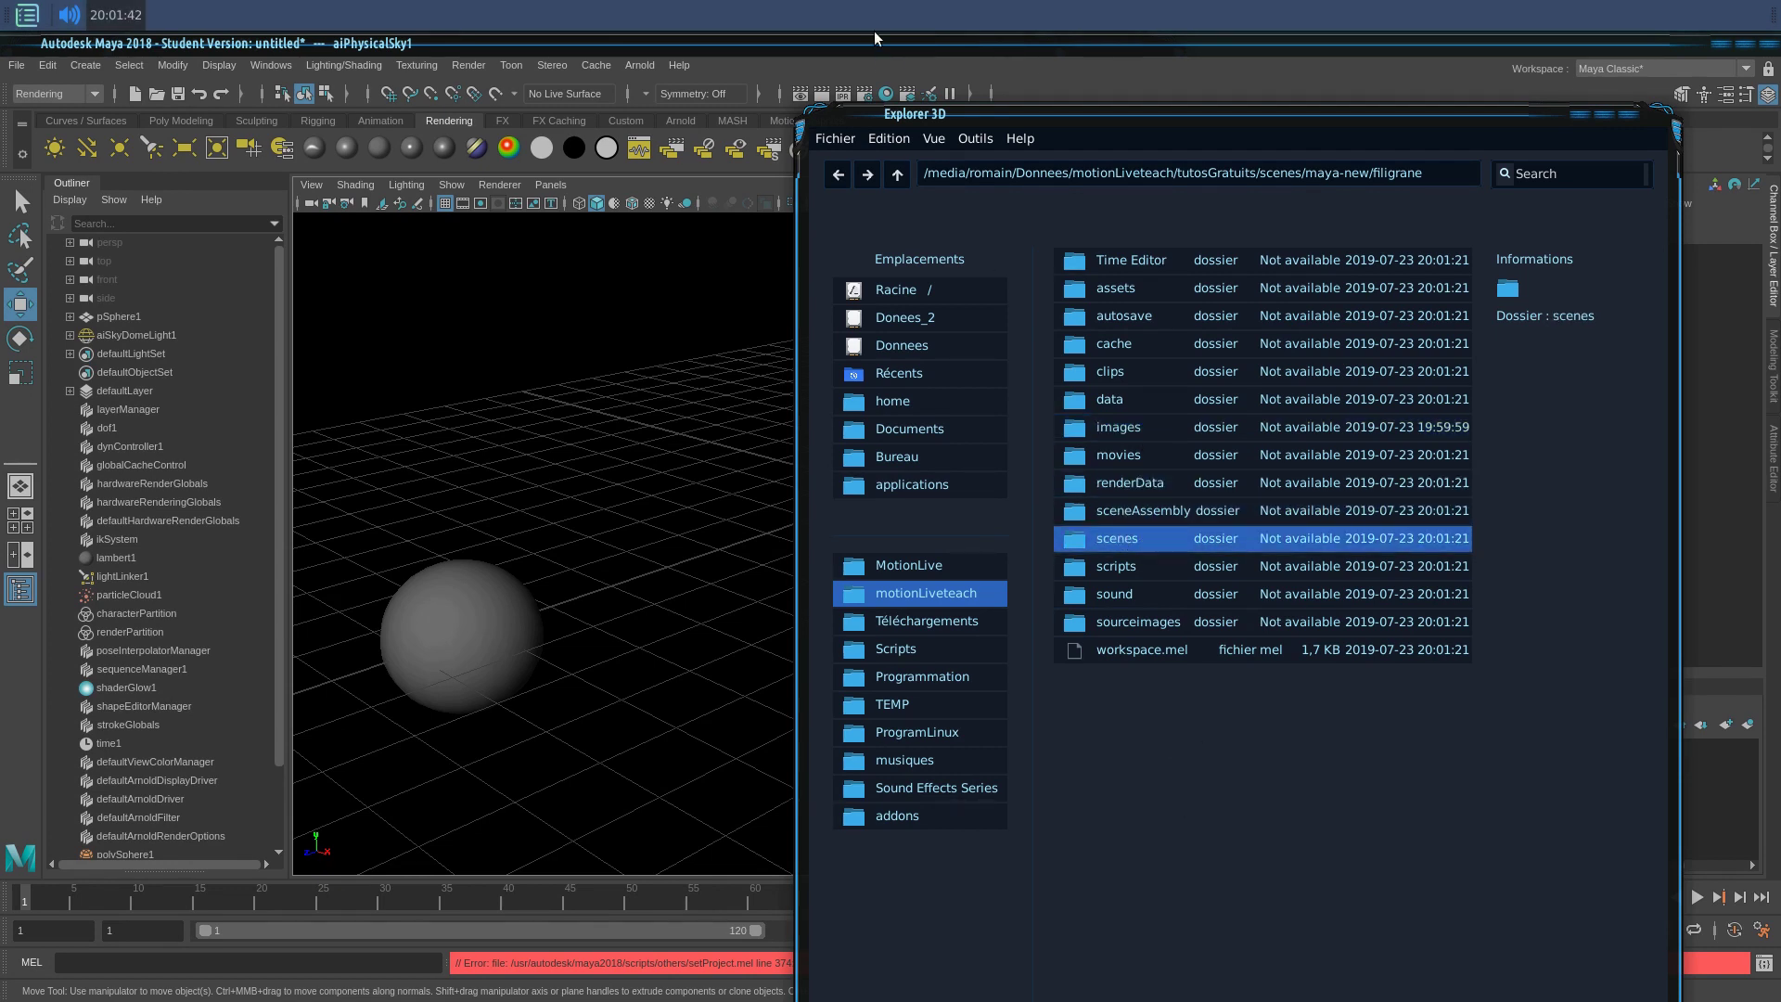
click(878, 46)
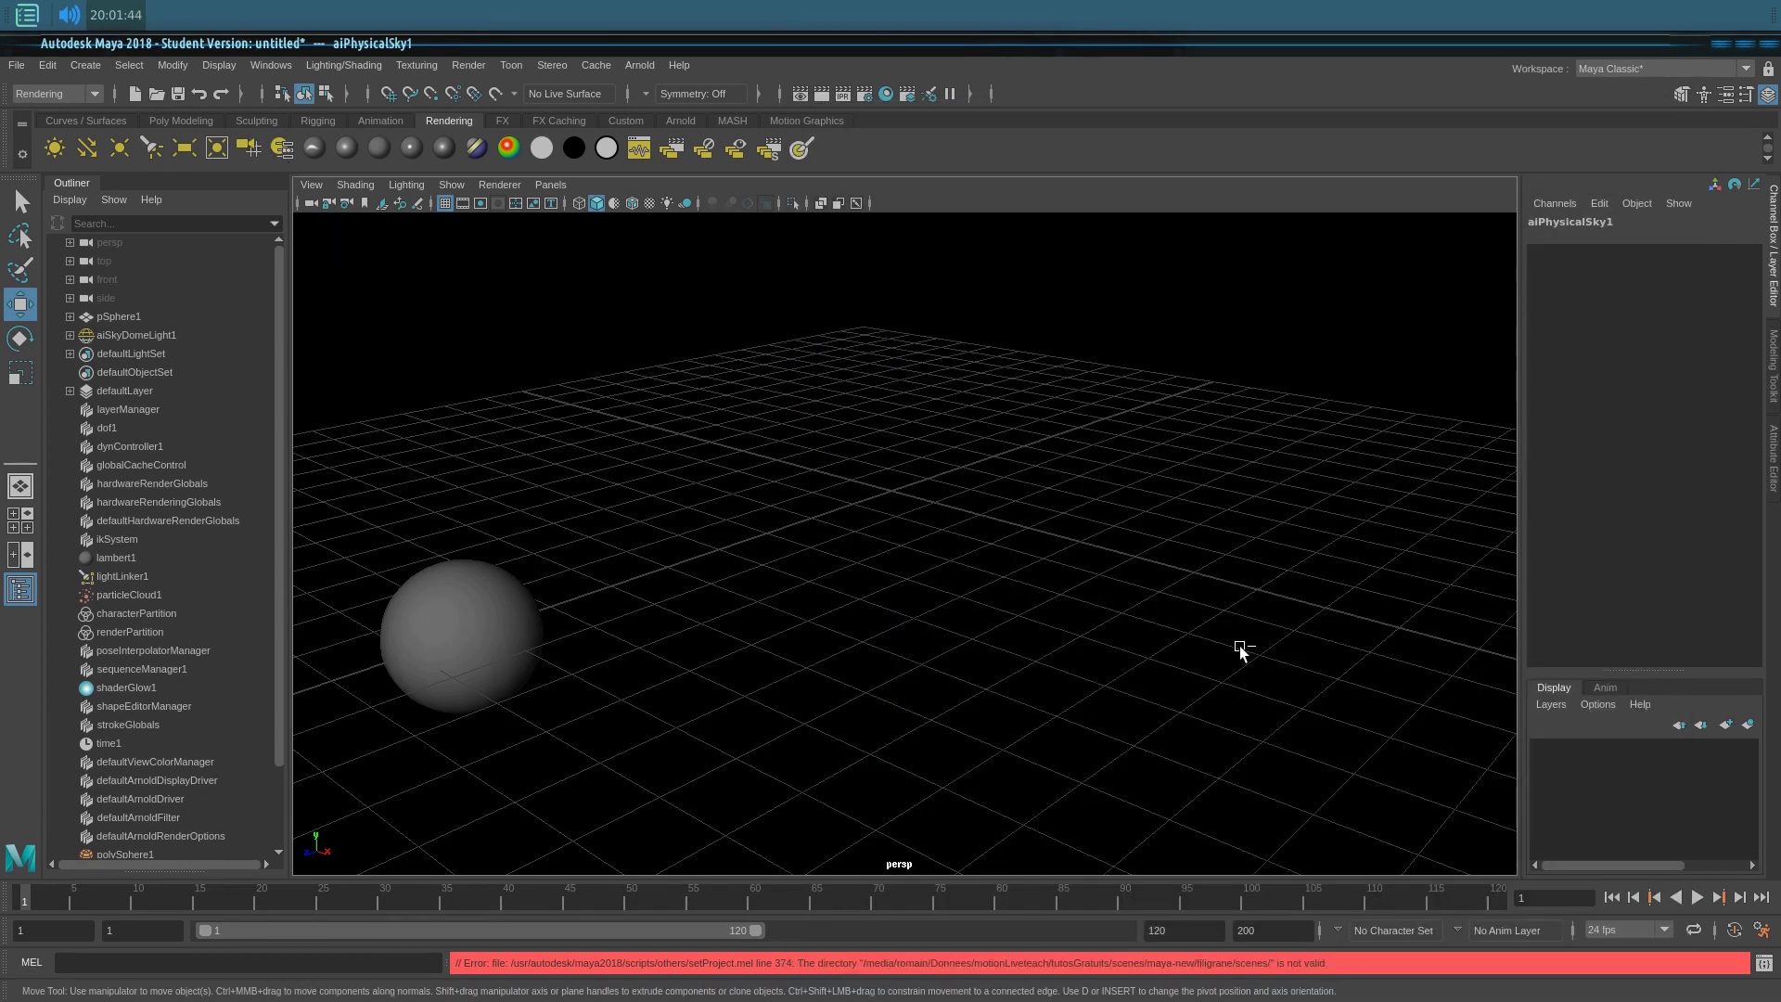
key(ctrl+shift+s)
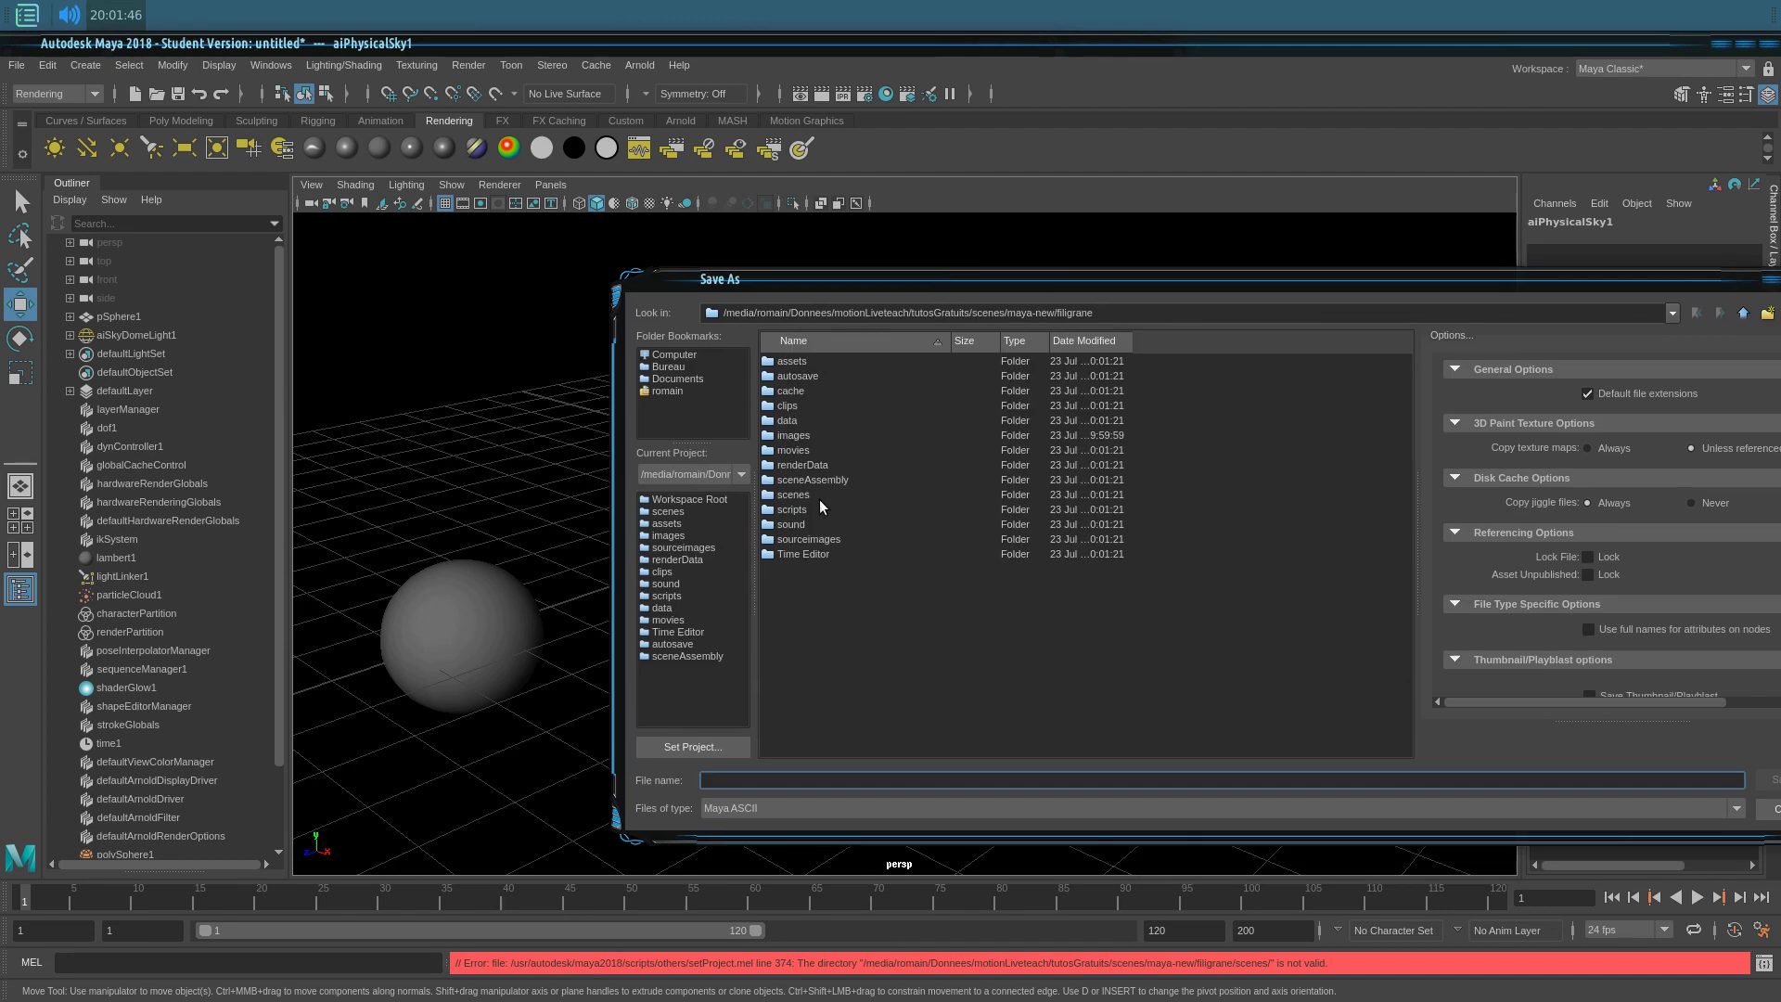
Step: Save the Maya ASCII scene as filigran-arnold.ma under scenes, accepting the Student Version notice
double_click(820, 498)
click(785, 778)
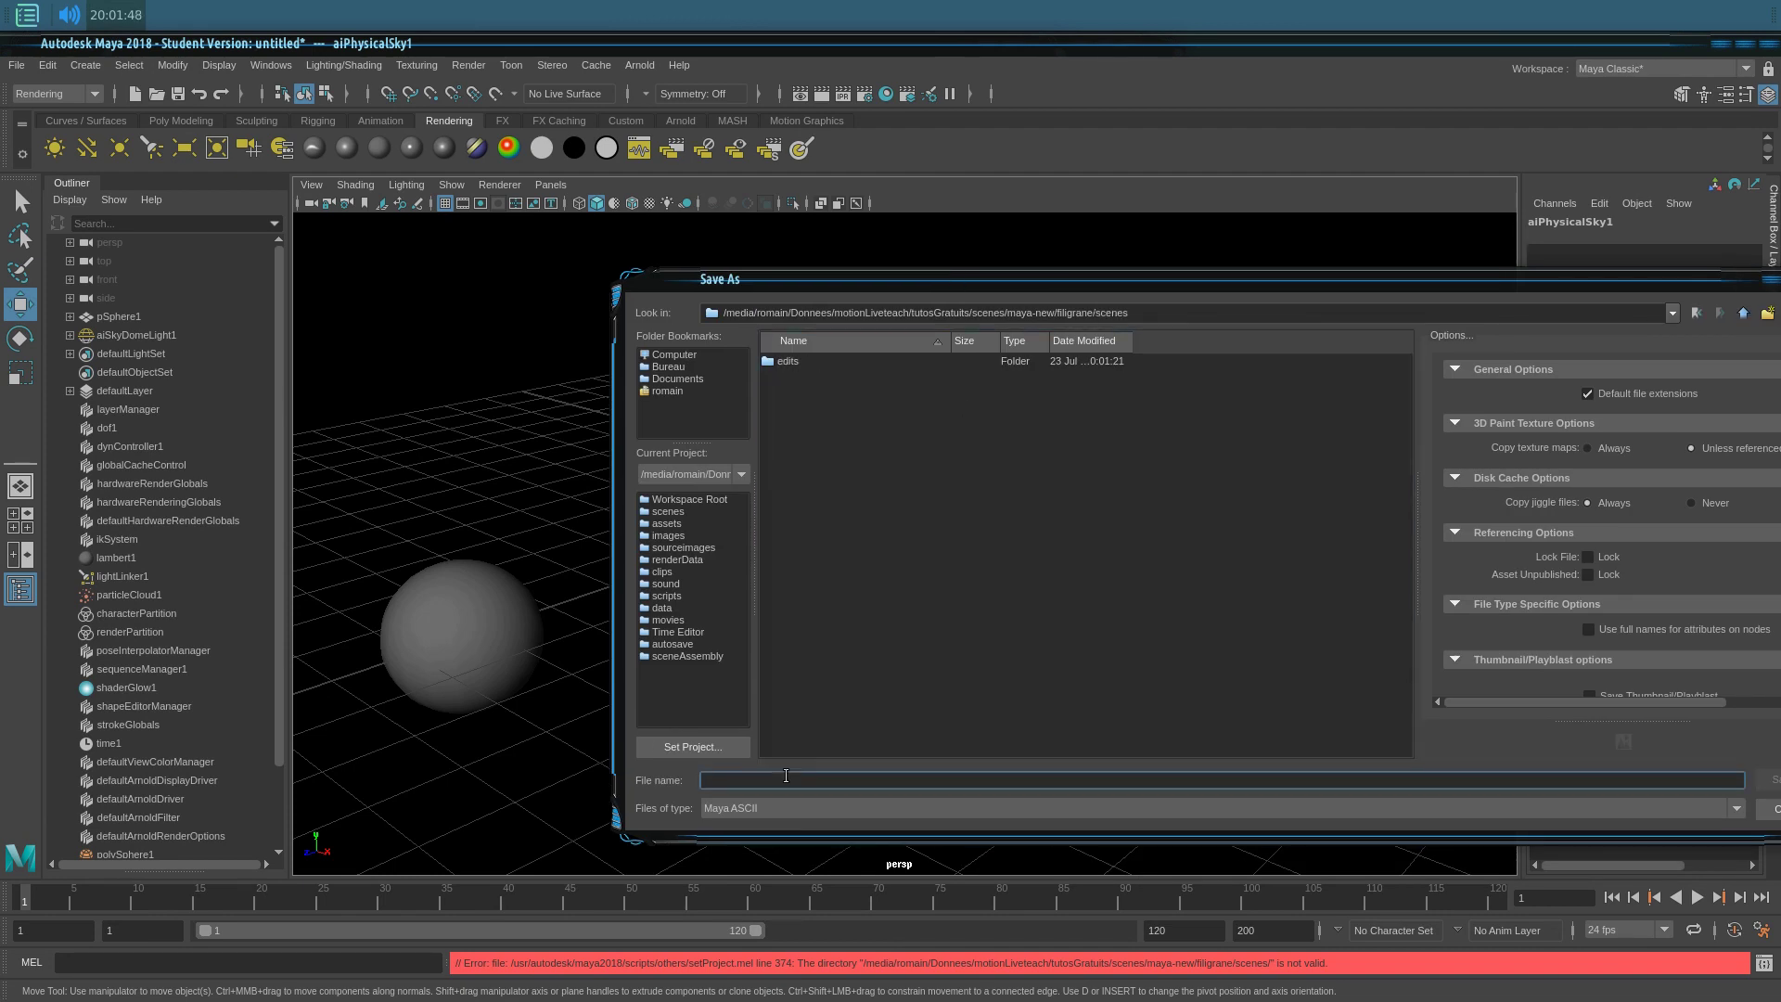
text(finigrane-e_v001)
key(Return)
click(841, 484)
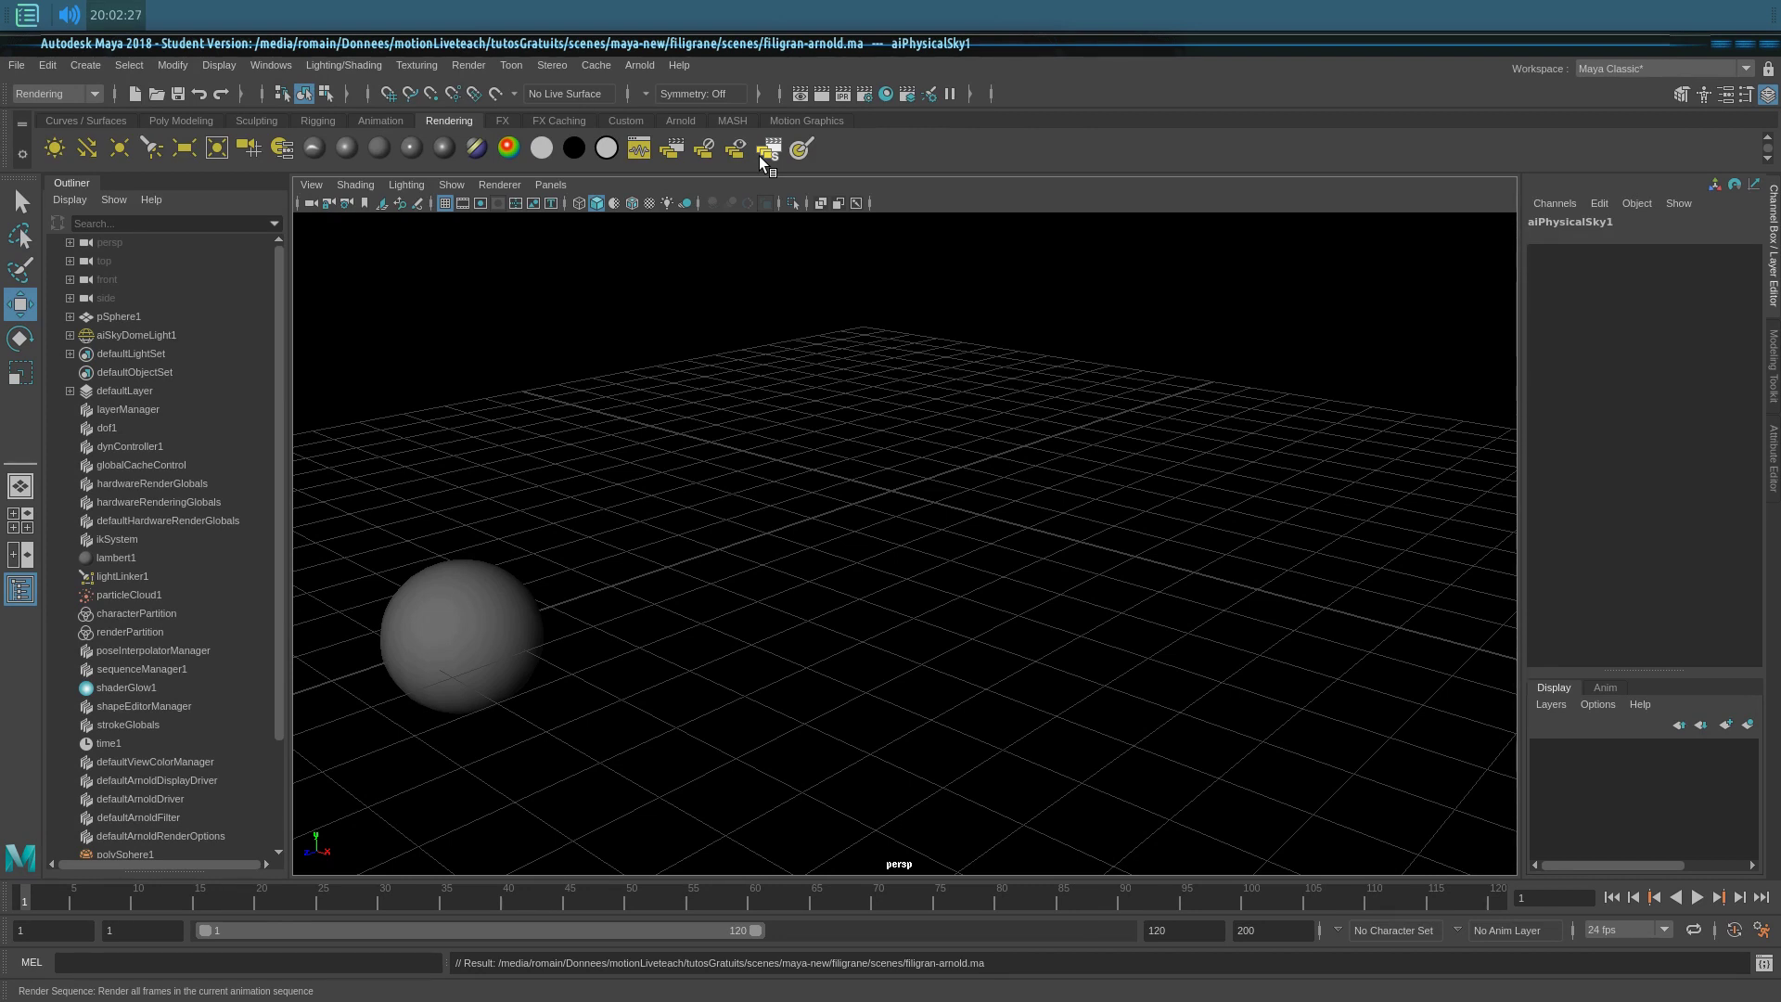
Step: Render all frames as Arnold JPEGs to the images folder, then return to Explorer 3D
click(763, 159)
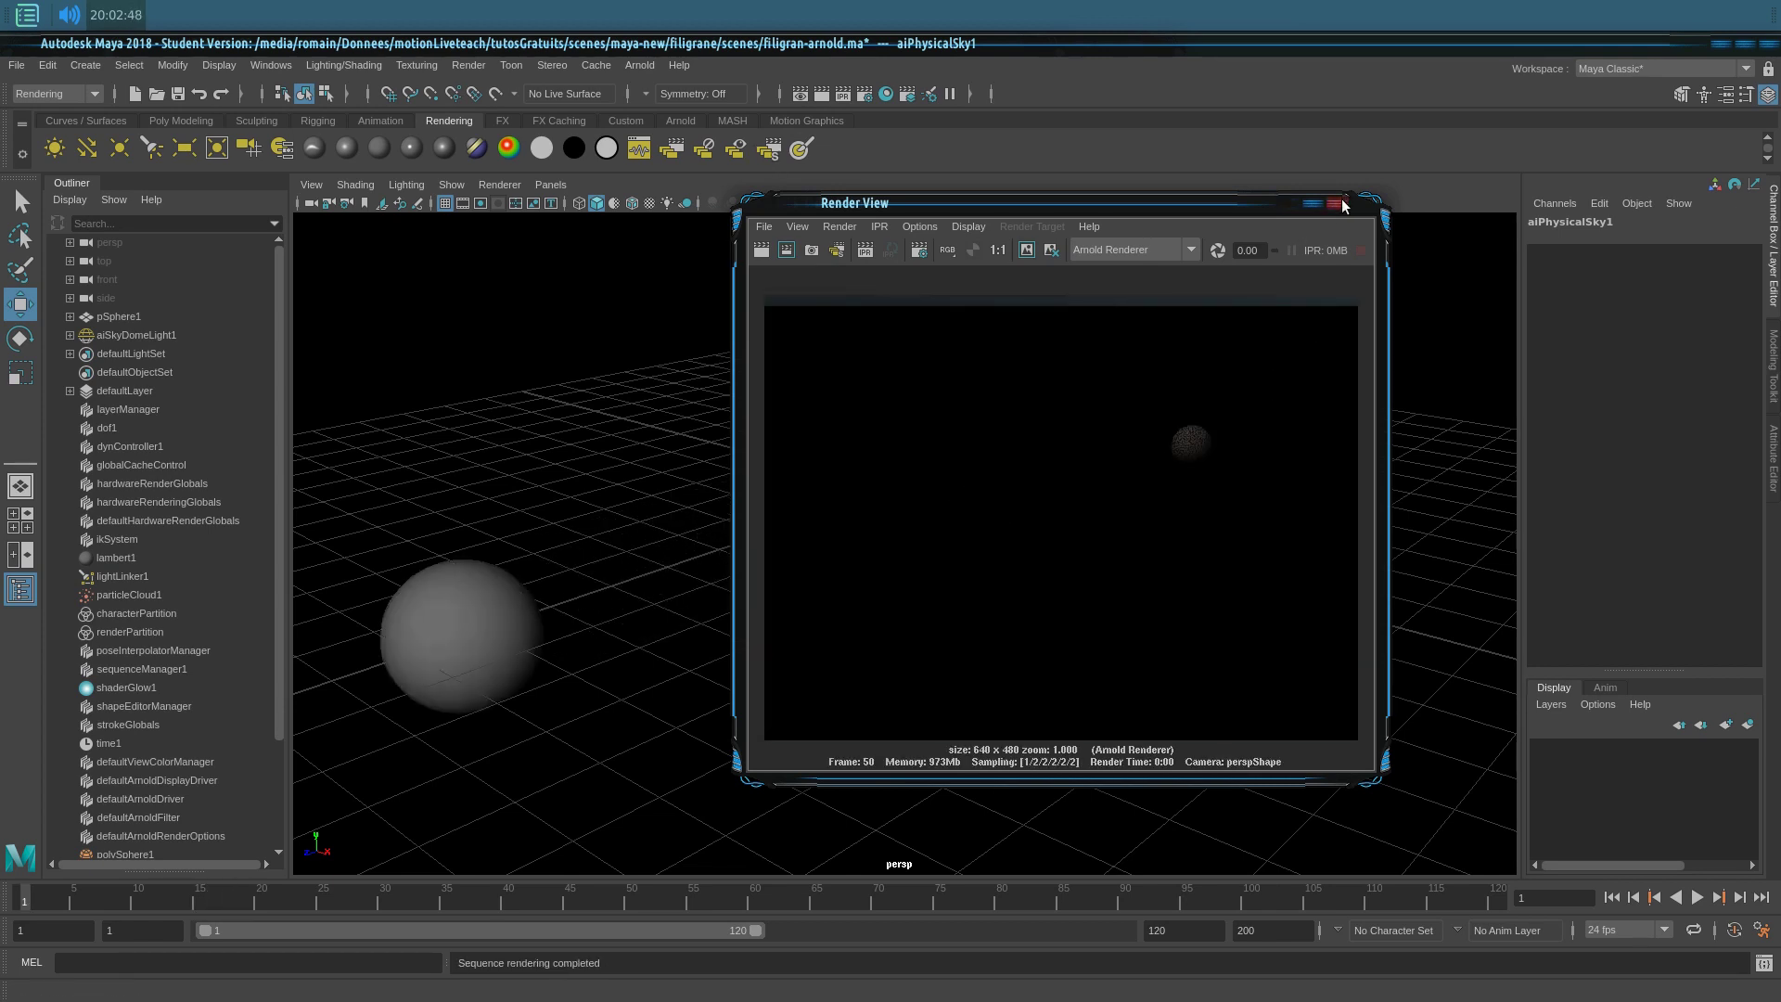
click(1337, 202)
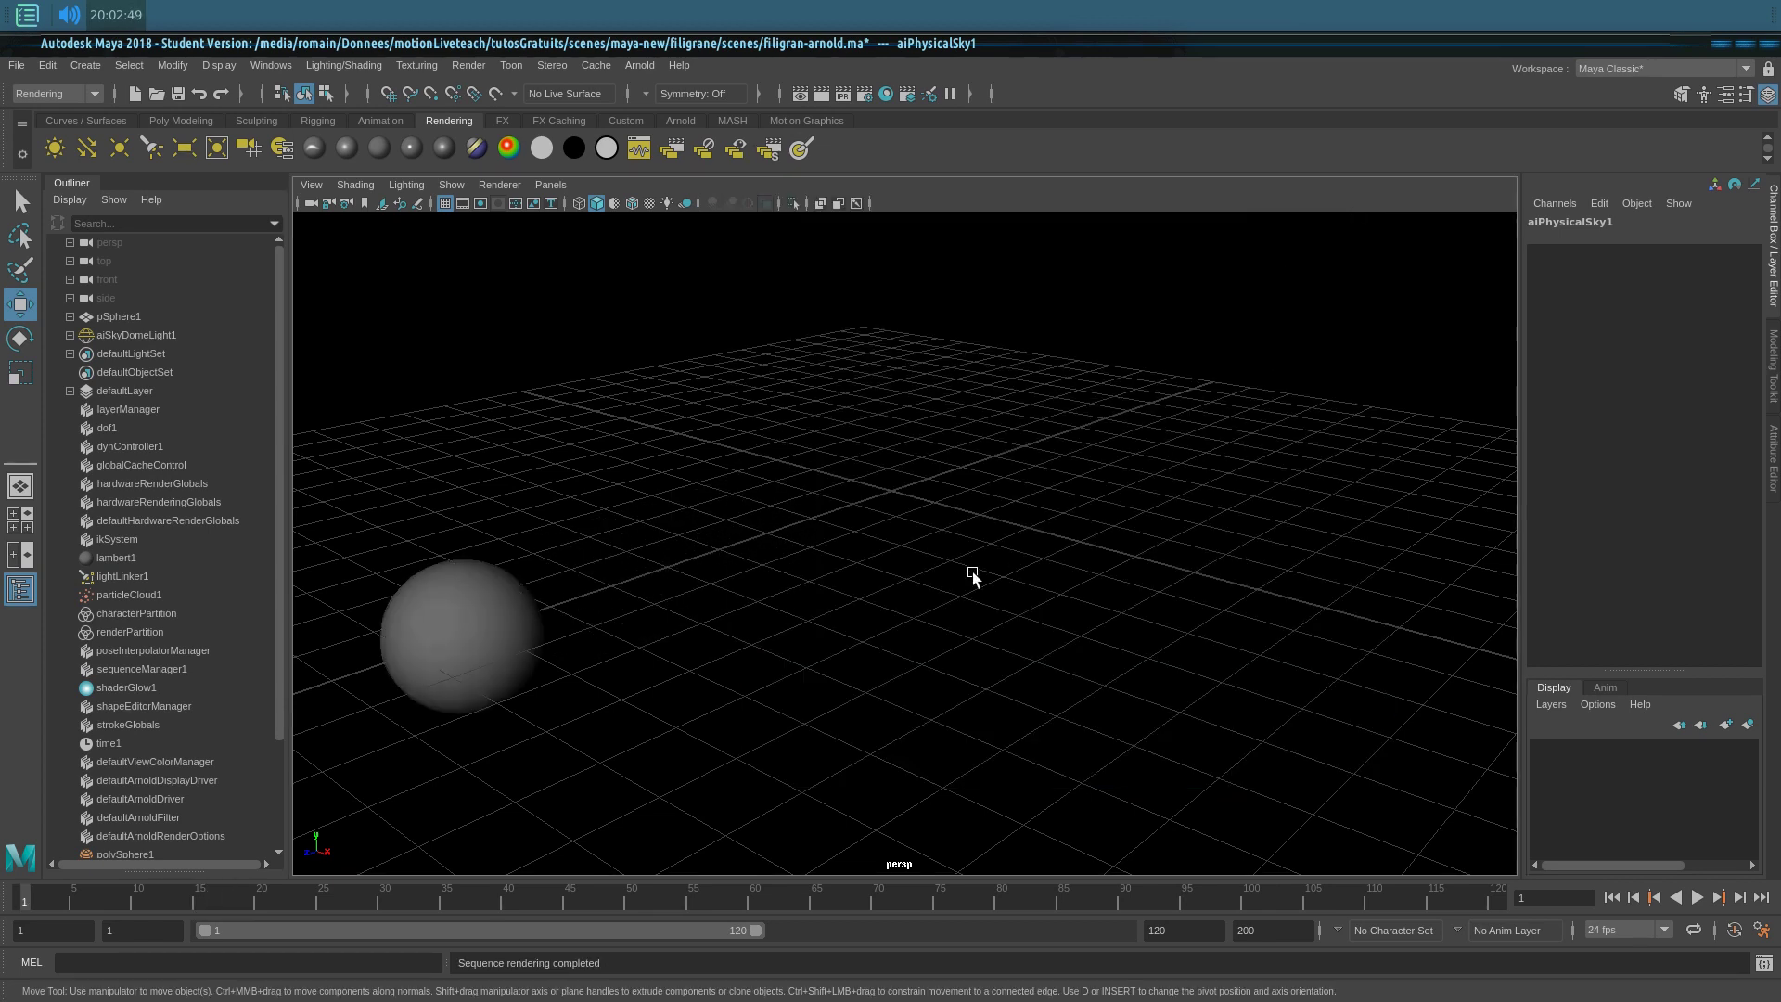
key(alt+Tab)
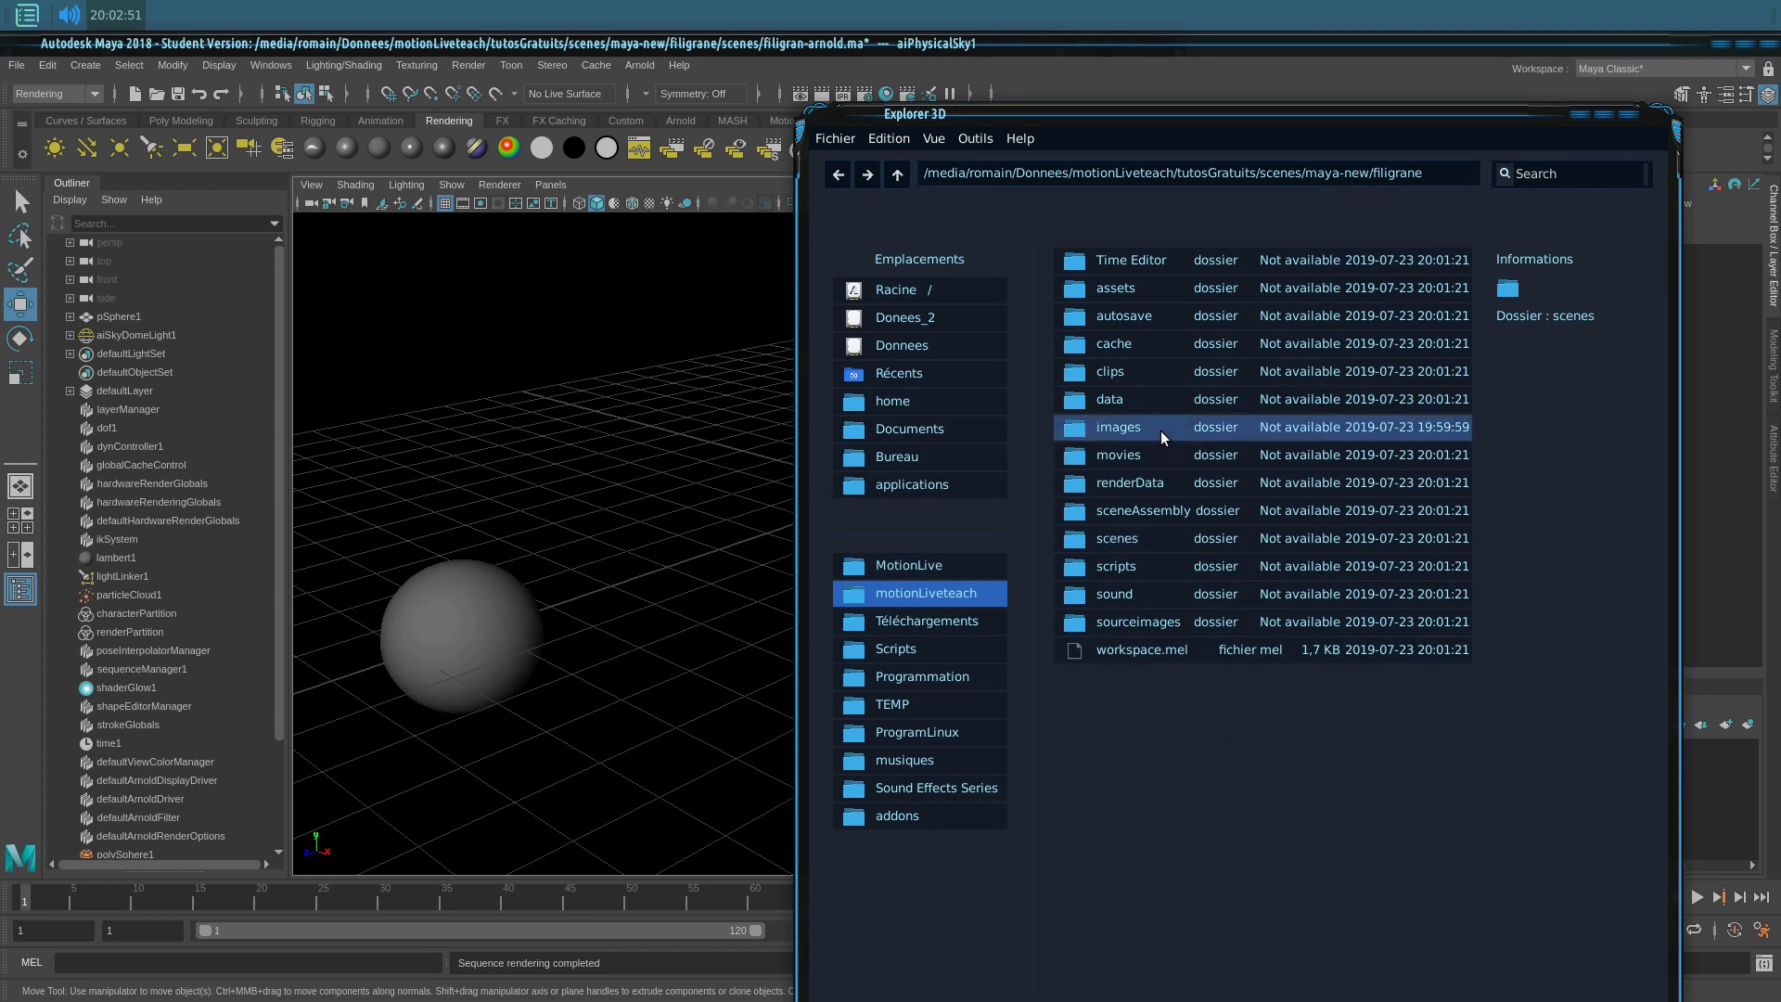
Step: Select all rendered JPEG frames in images and load them into the image-sequence player
double_click(1162, 433)
scroll(1171, 761, down, 5)
scroll(1172, 761, down, 3)
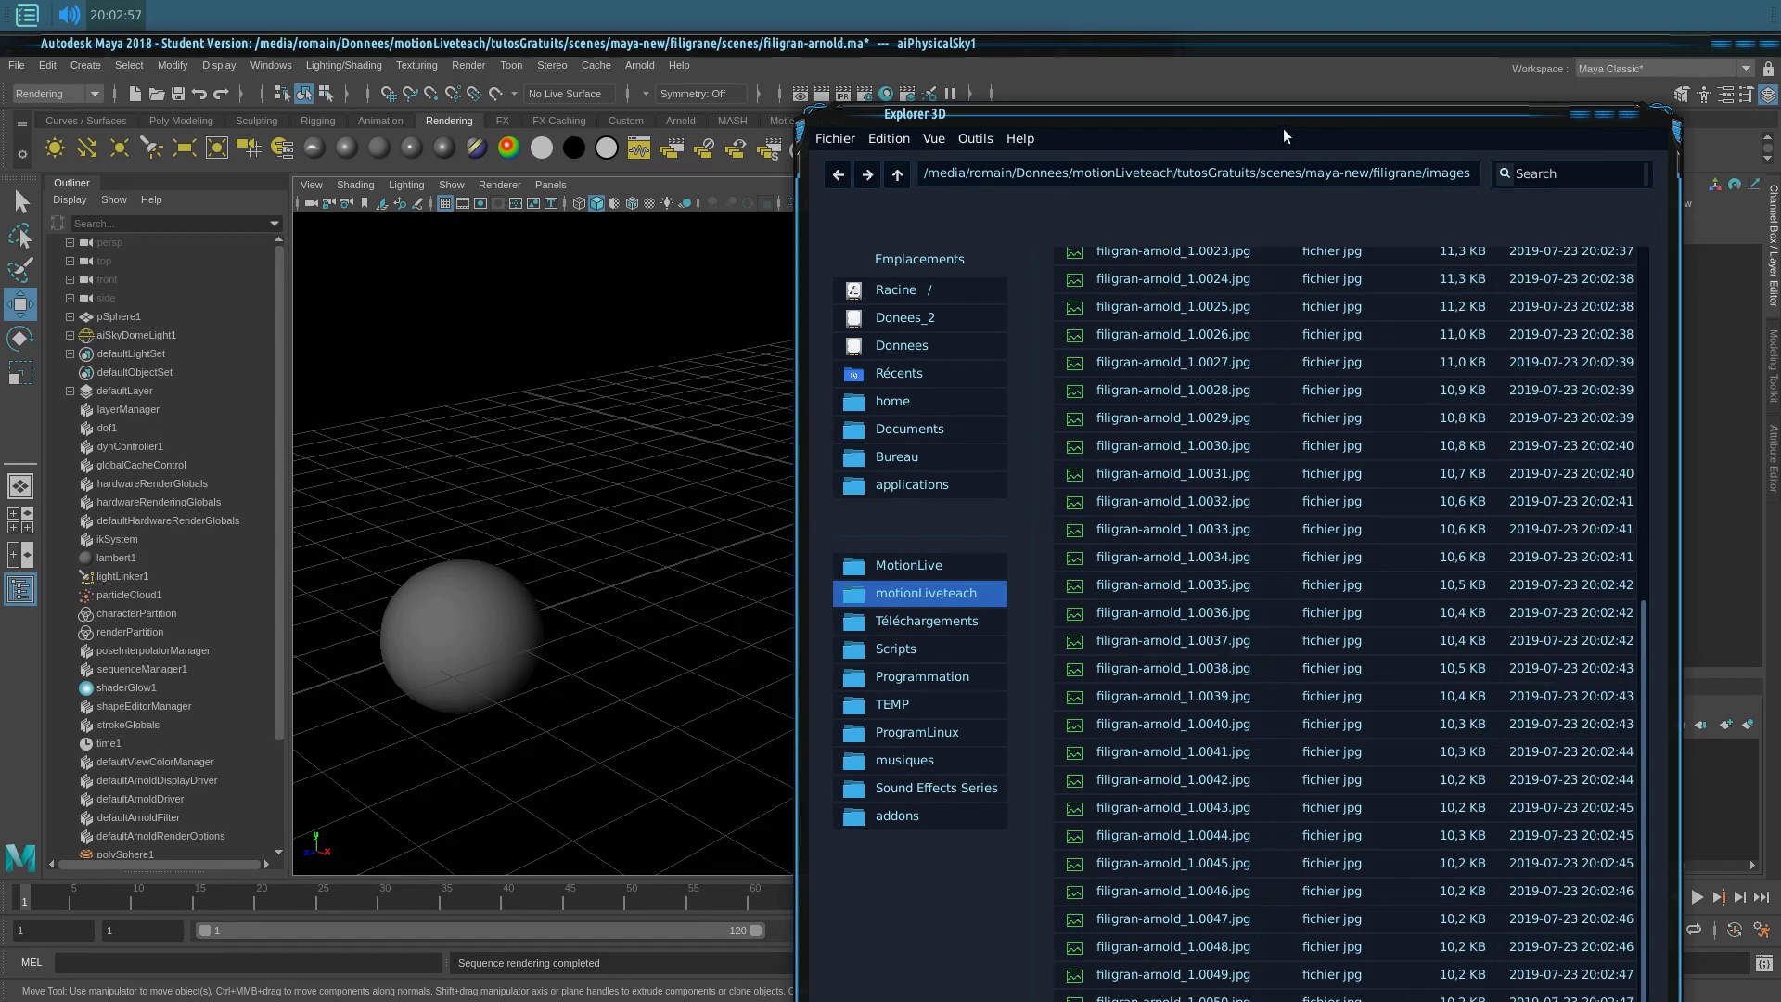
key(ctrl+a)
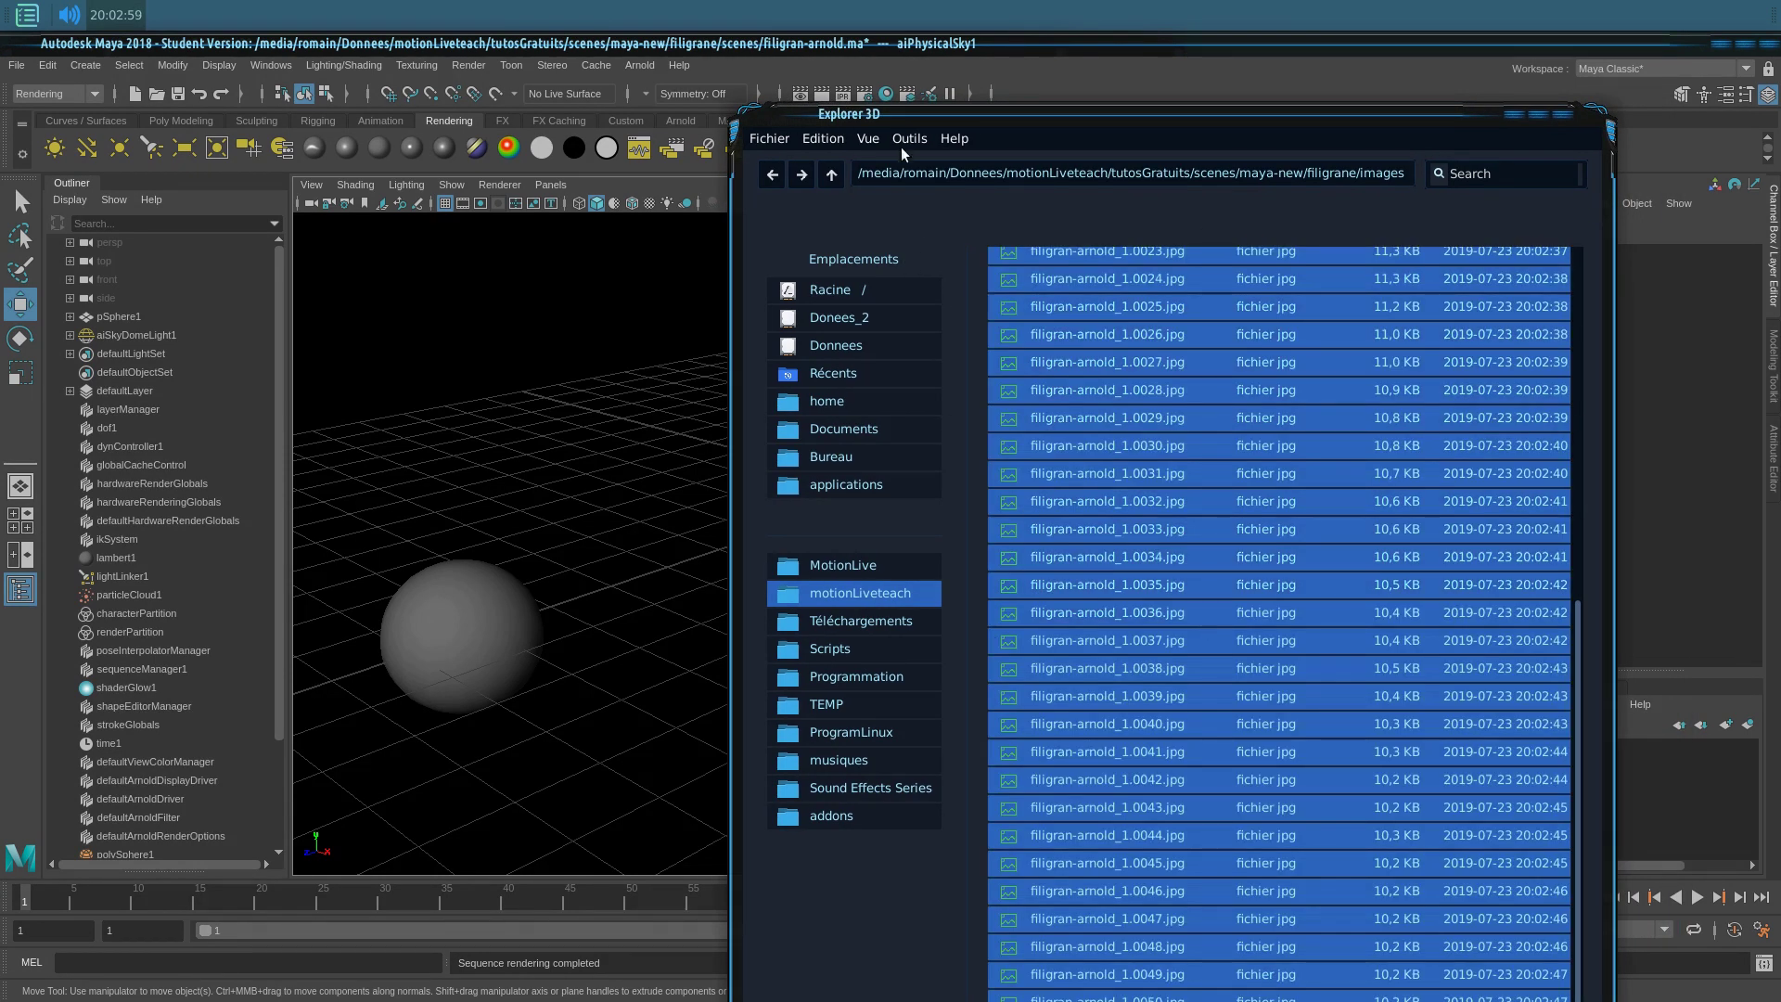
click(914, 146)
click(942, 205)
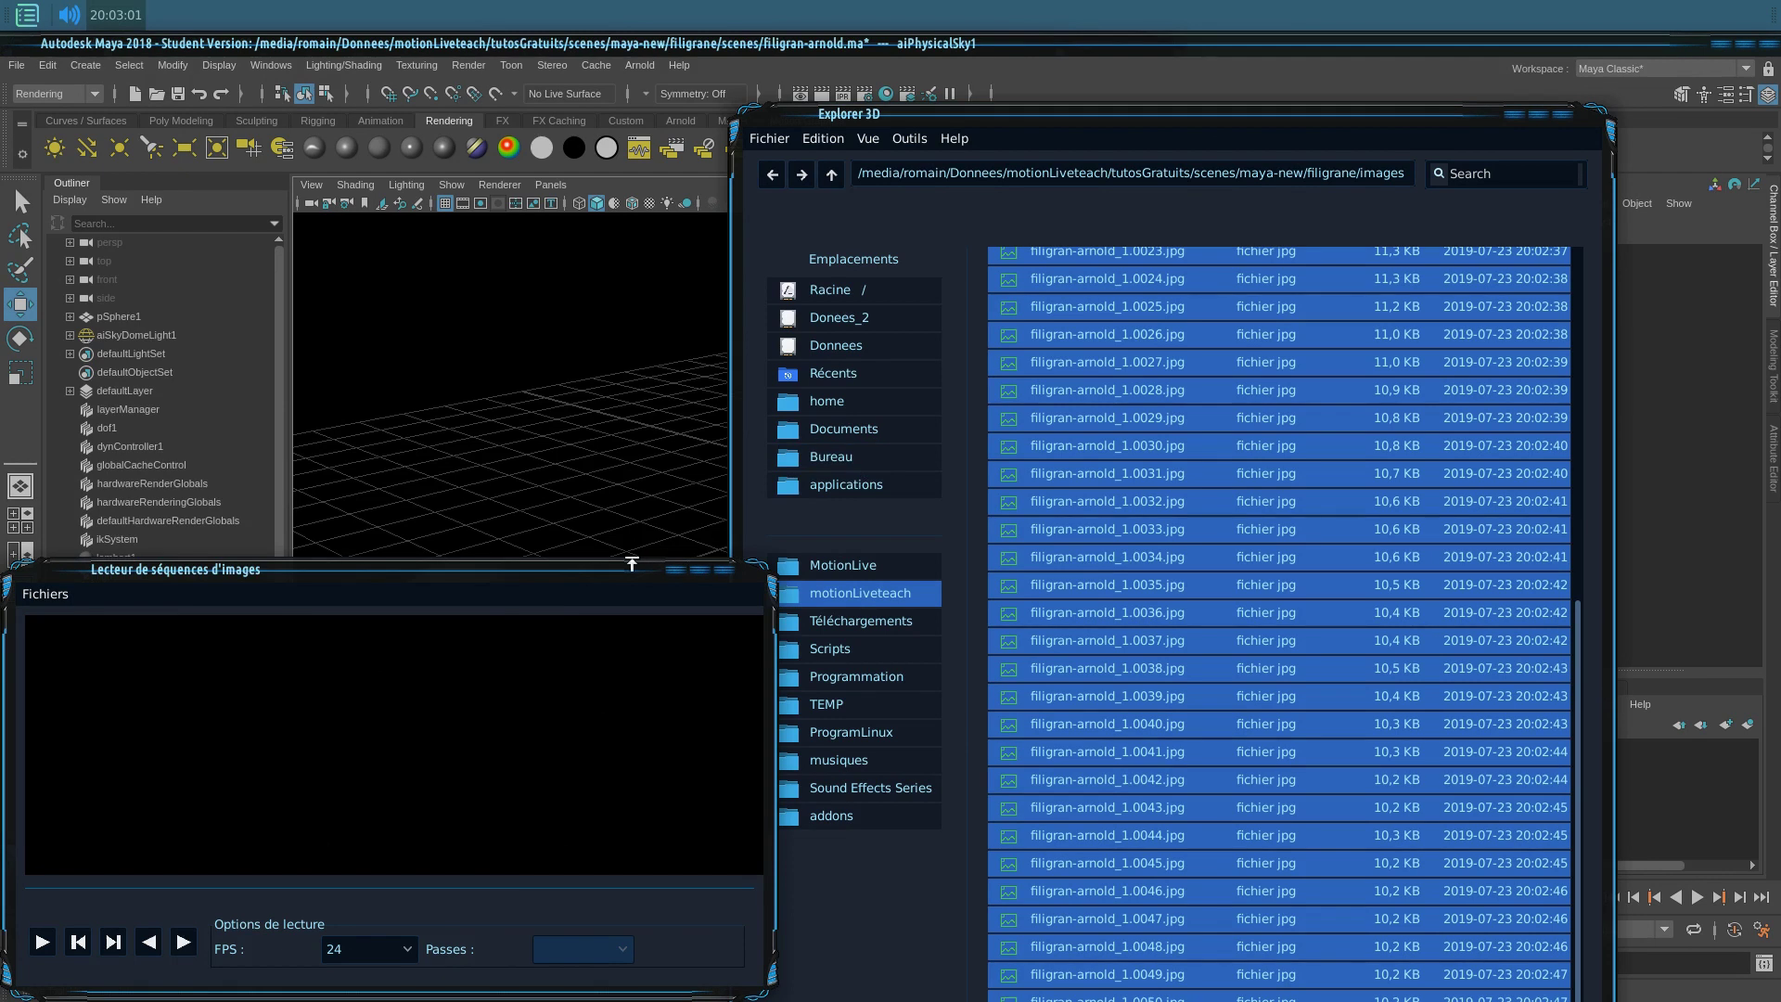
drag(632, 564, 900, 315)
click(353, 330)
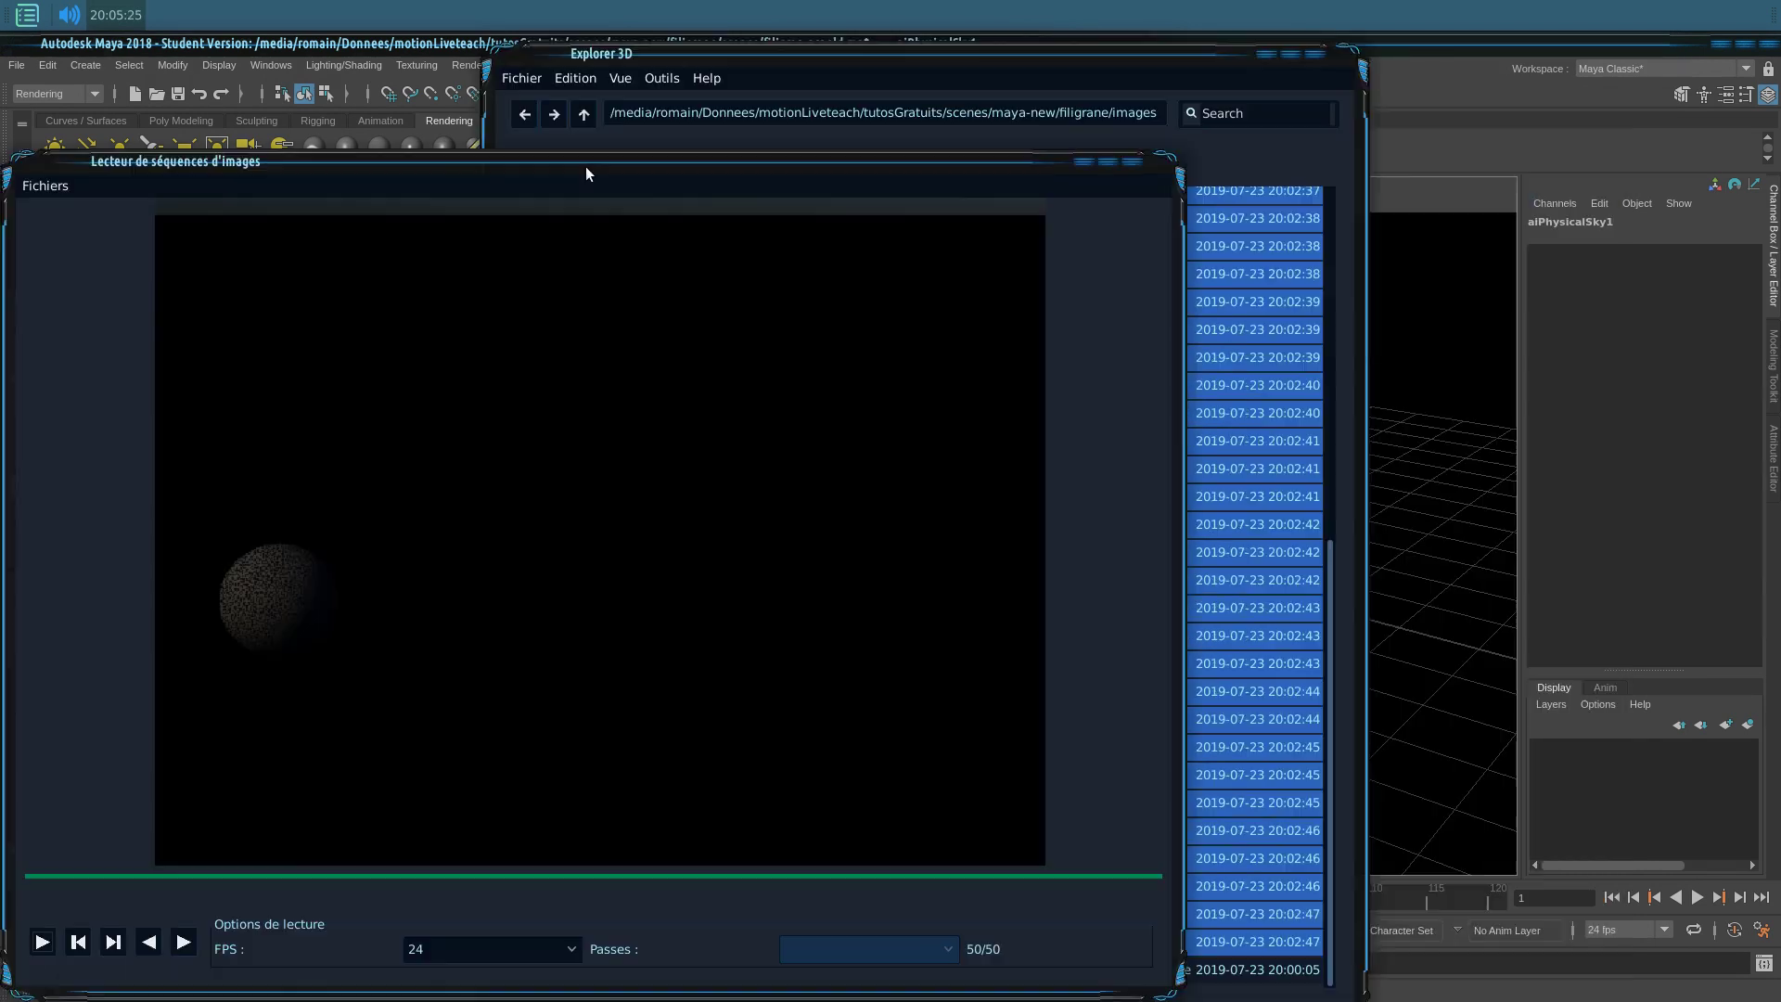
drag(586, 166, 819, 125)
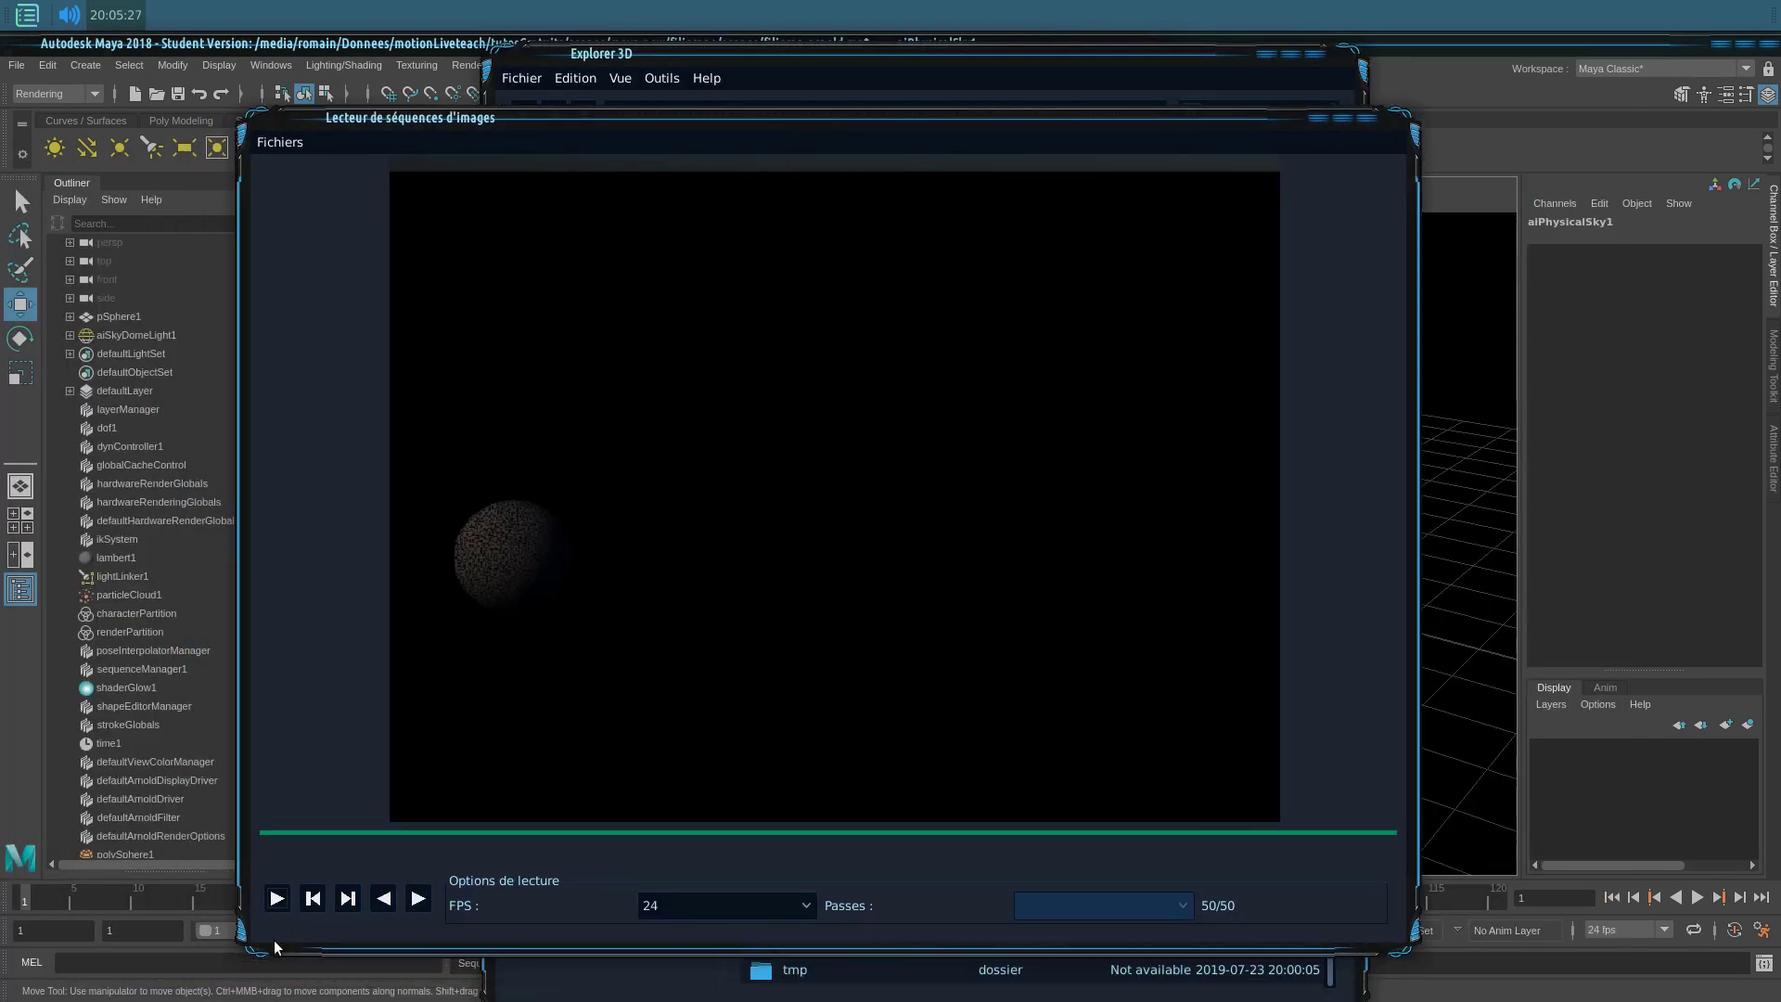
Step: Play back the 50-frame sequence at 24 FPS, then close the player
click(277, 901)
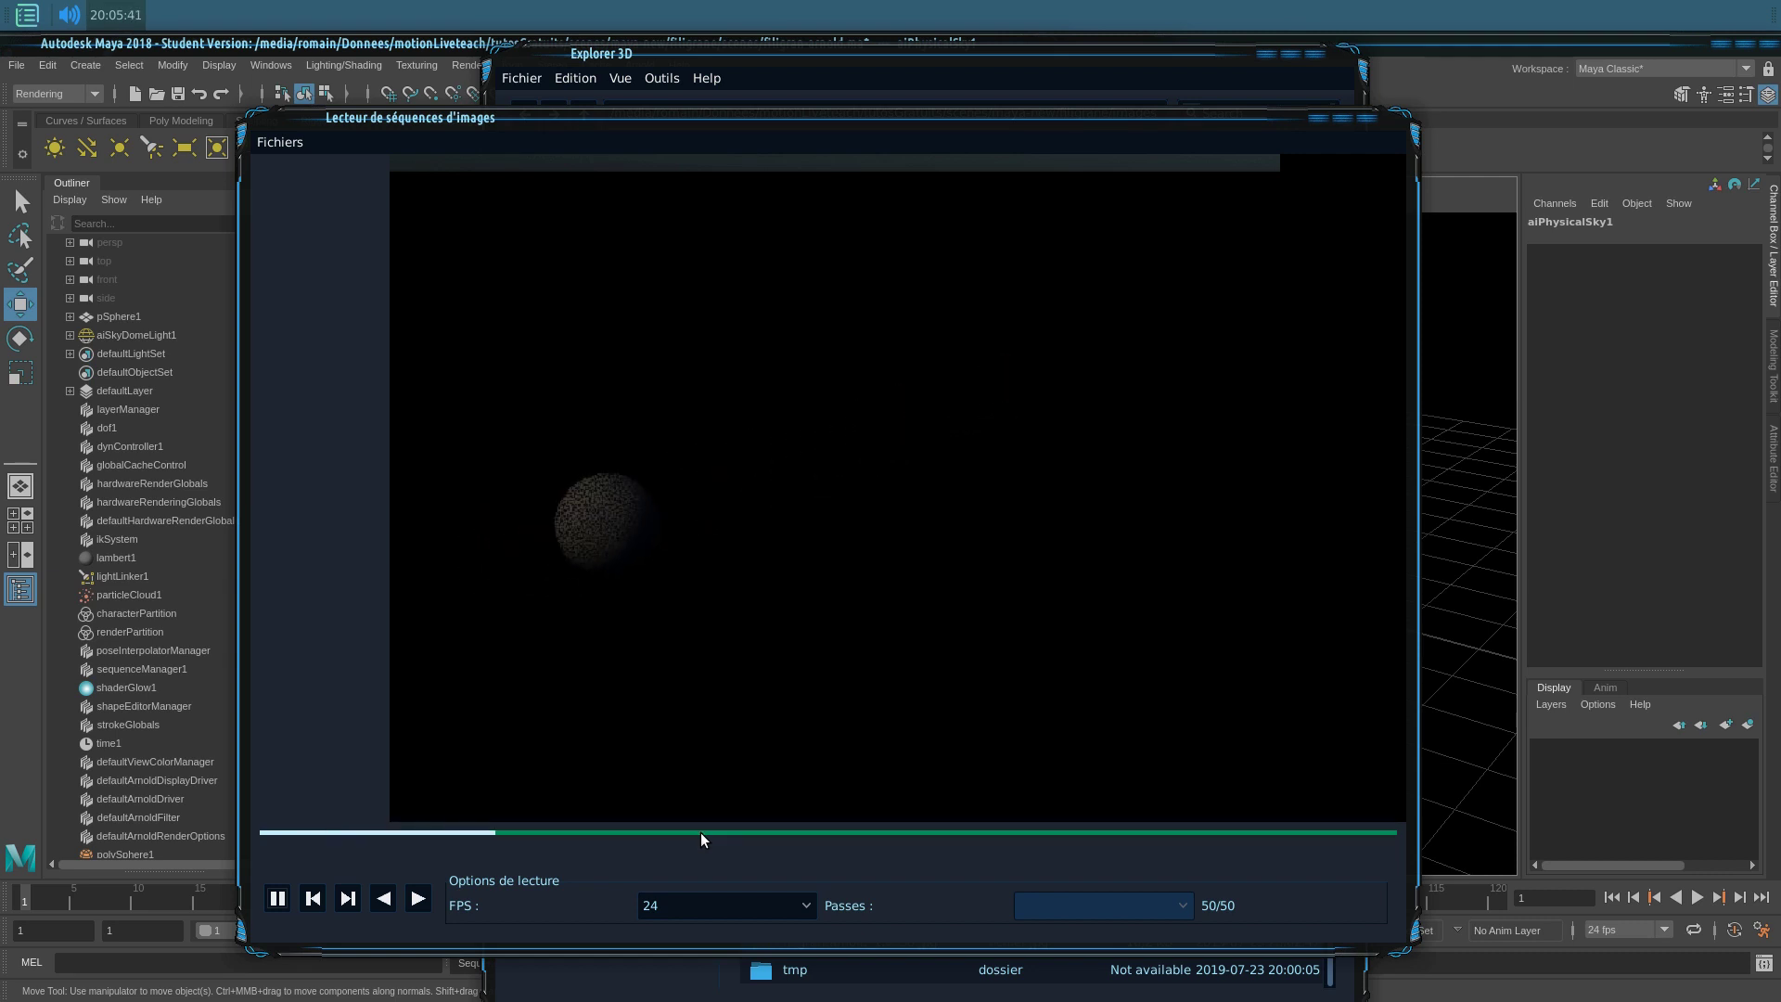
click(1406, 949)
key(alt+Tab)
drag(1394, 941, 1184, 694)
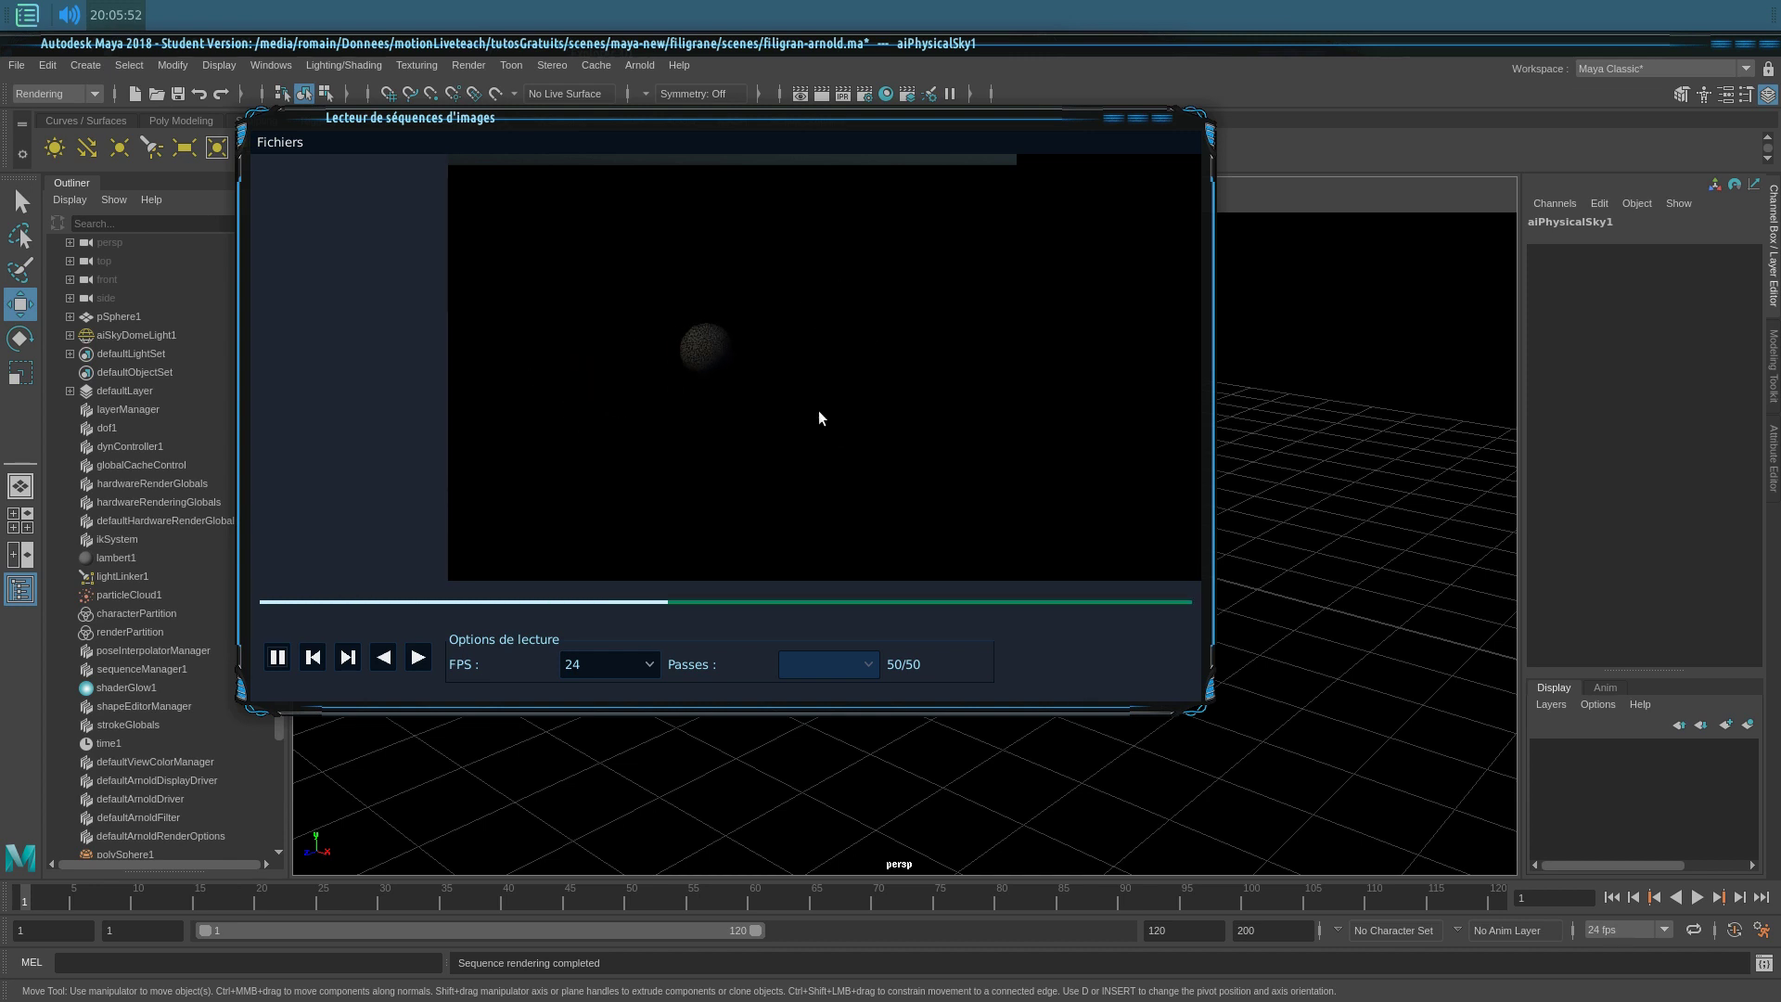
click(279, 142)
click(278, 270)
key(alt+Tab)
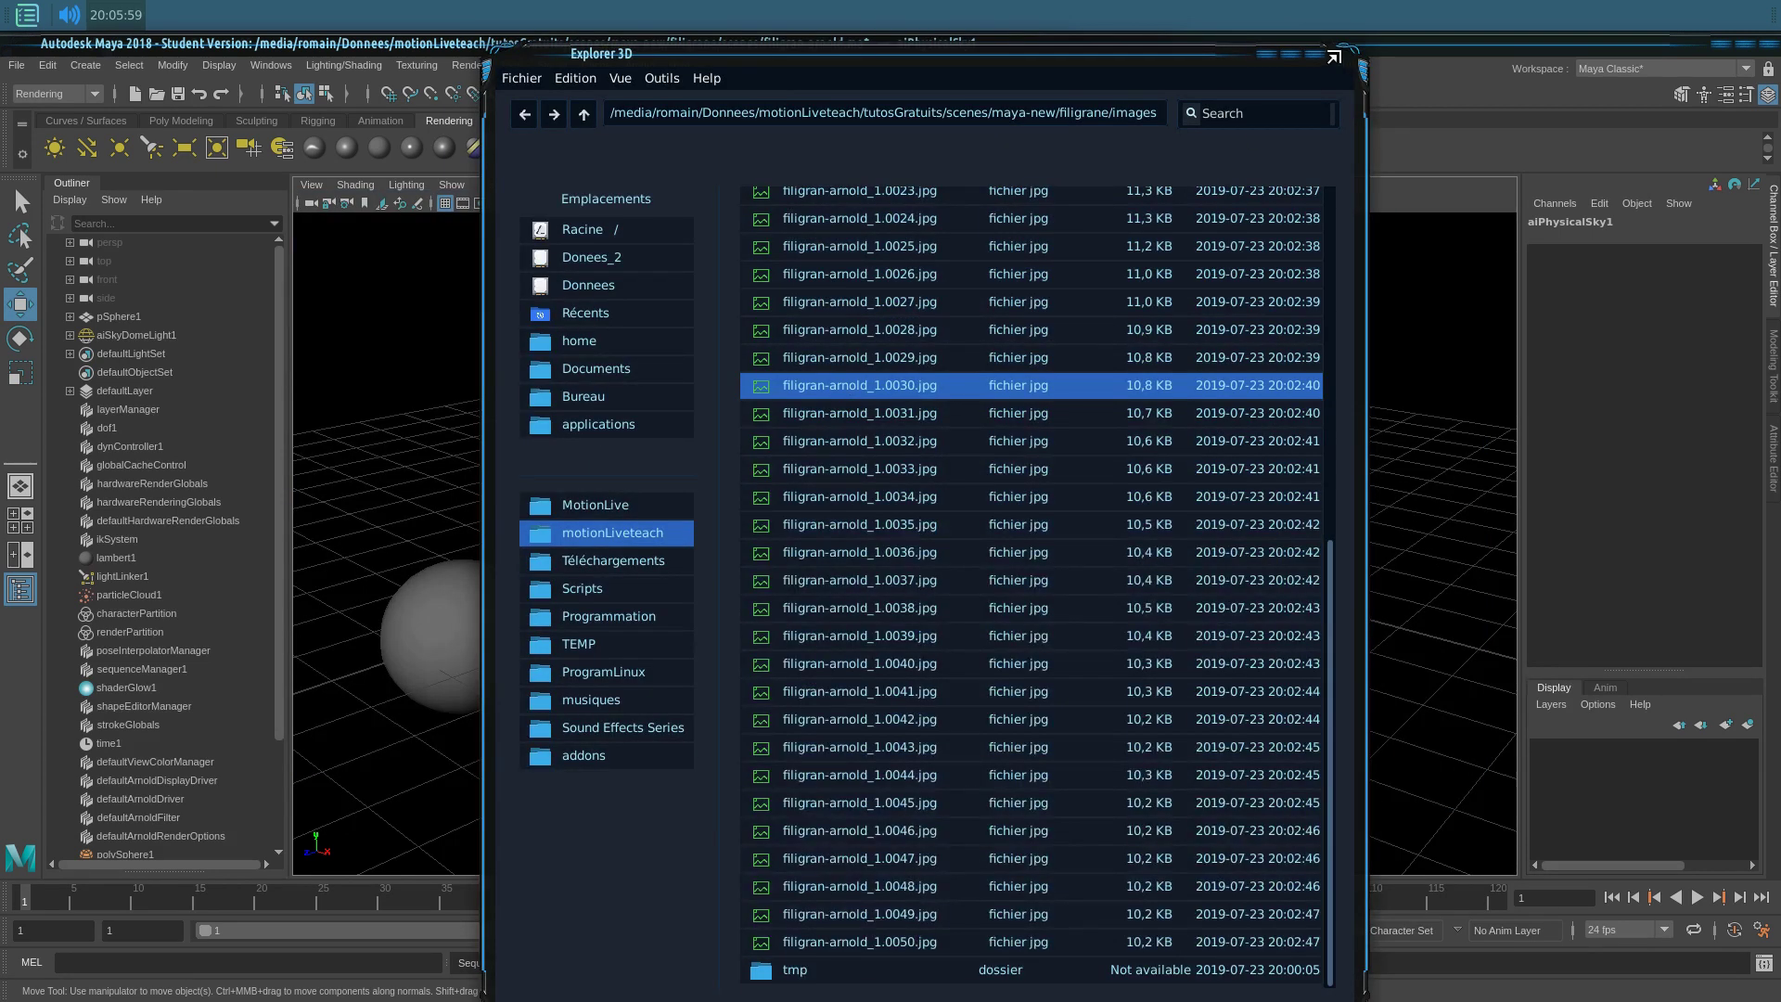
Step: Close the Explorer 3D file window to bring the filigran-arnold.ma sphere scene back into view
click(1329, 57)
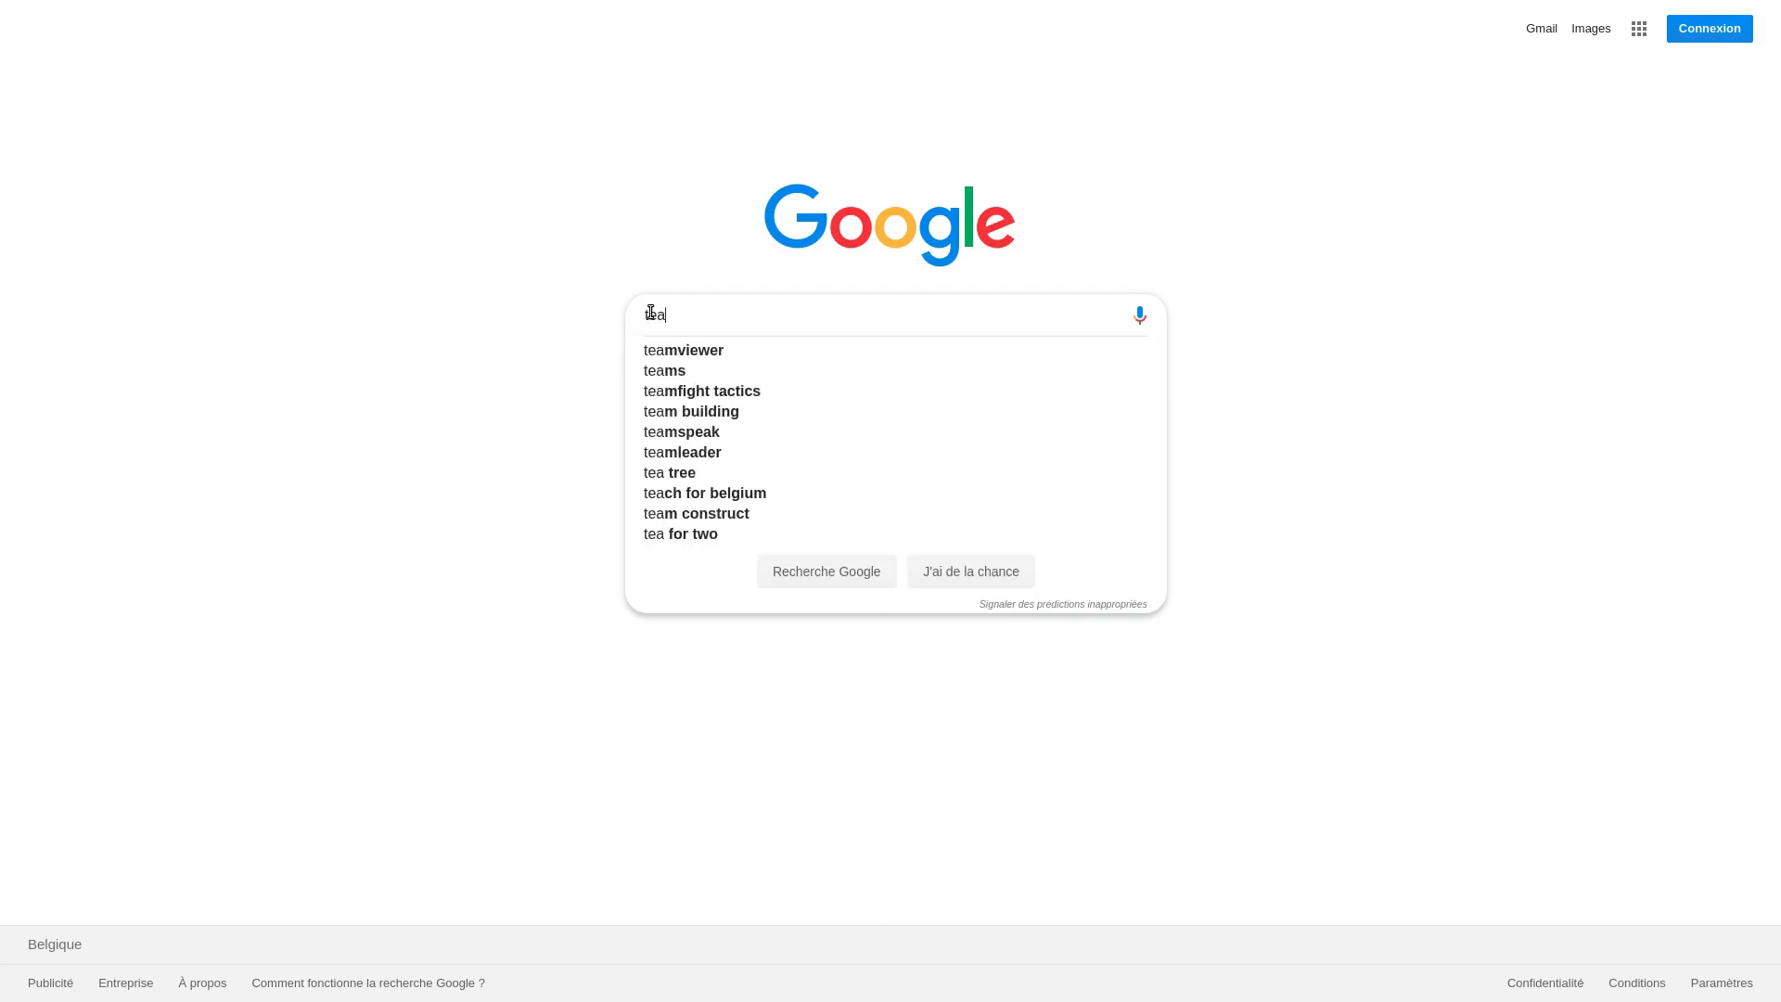
Step: Search Google for 'teach motion live' and scroll through the results
text(ch motion live)
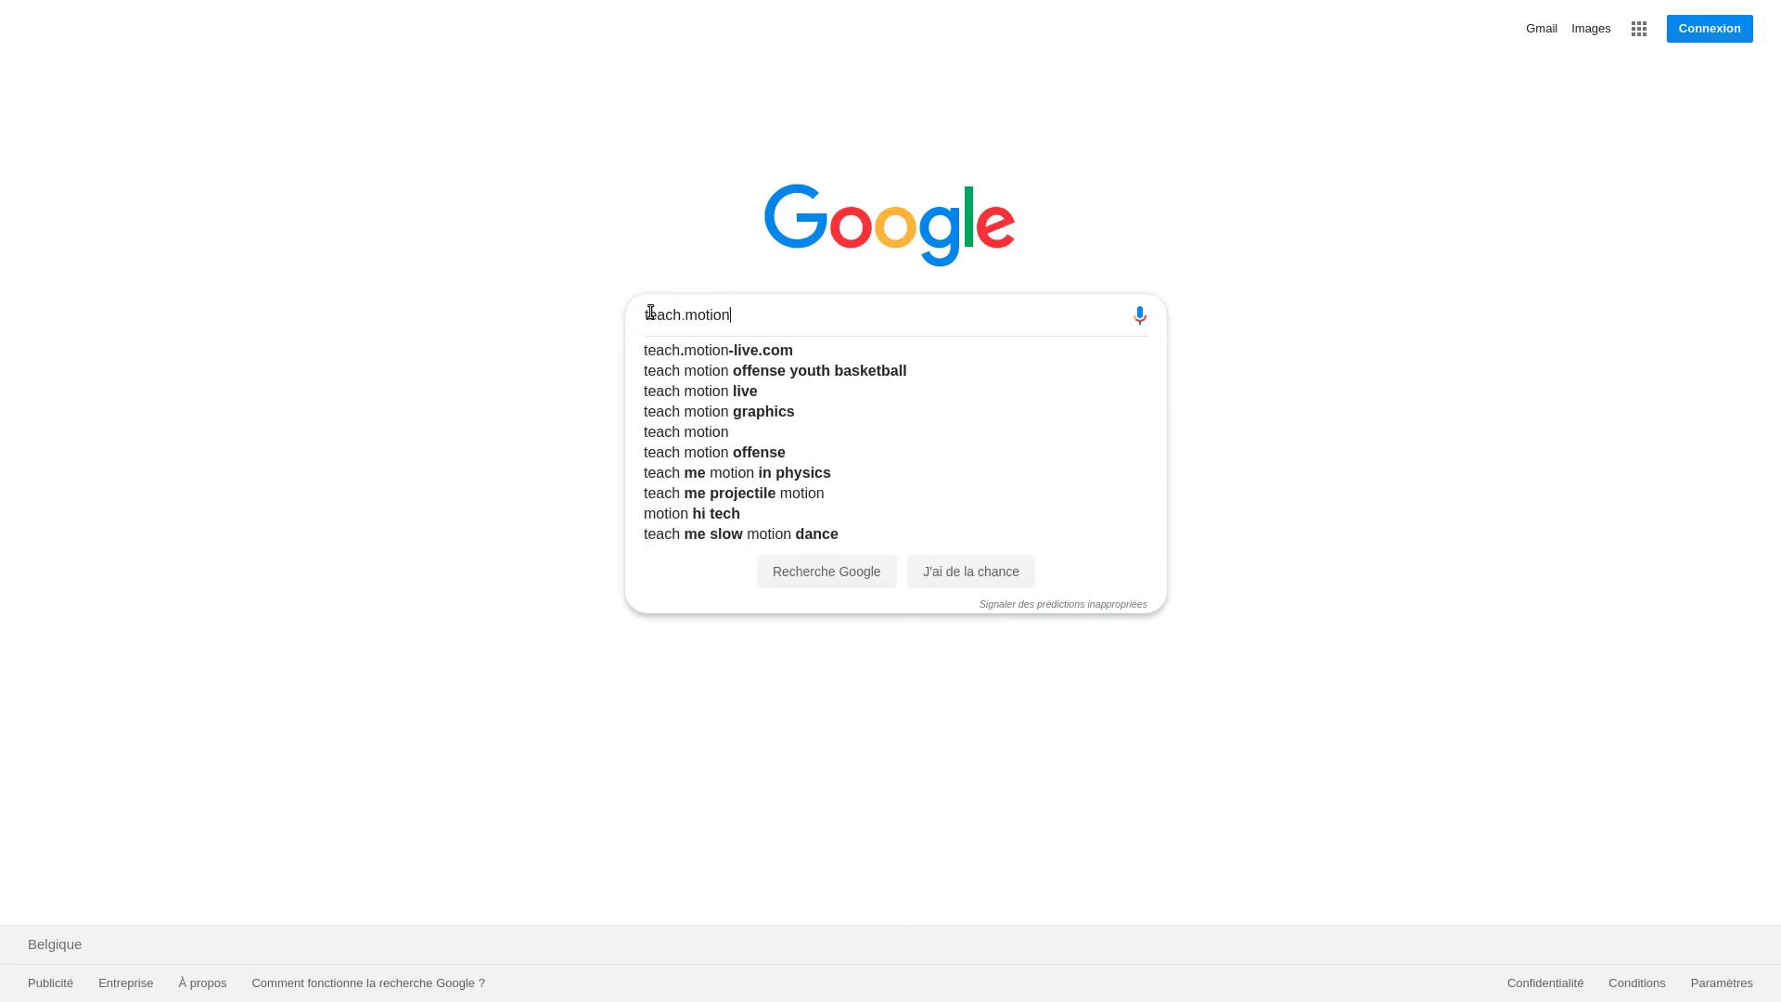
key(Return)
scroll(1773, 150, down, 2)
scroll(1772, 150, down, 12)
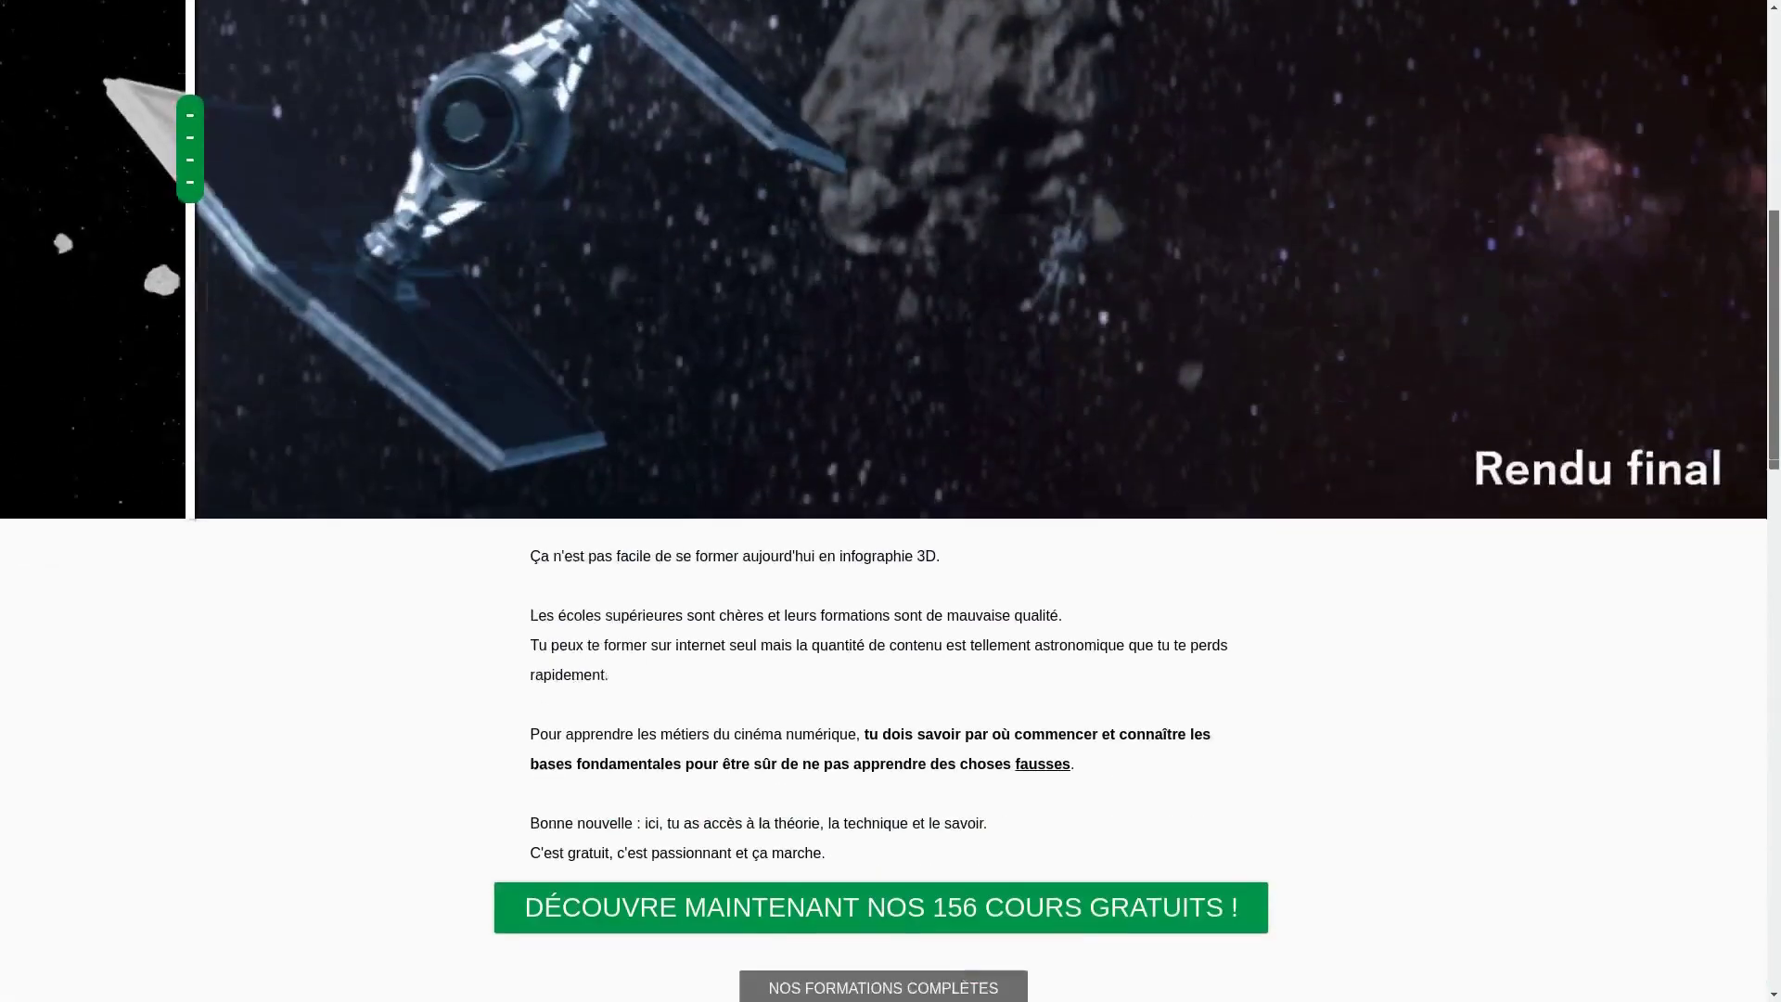
Step: Open the free courses sign-up form and enter a first name and e-mail address
click(905, 553)
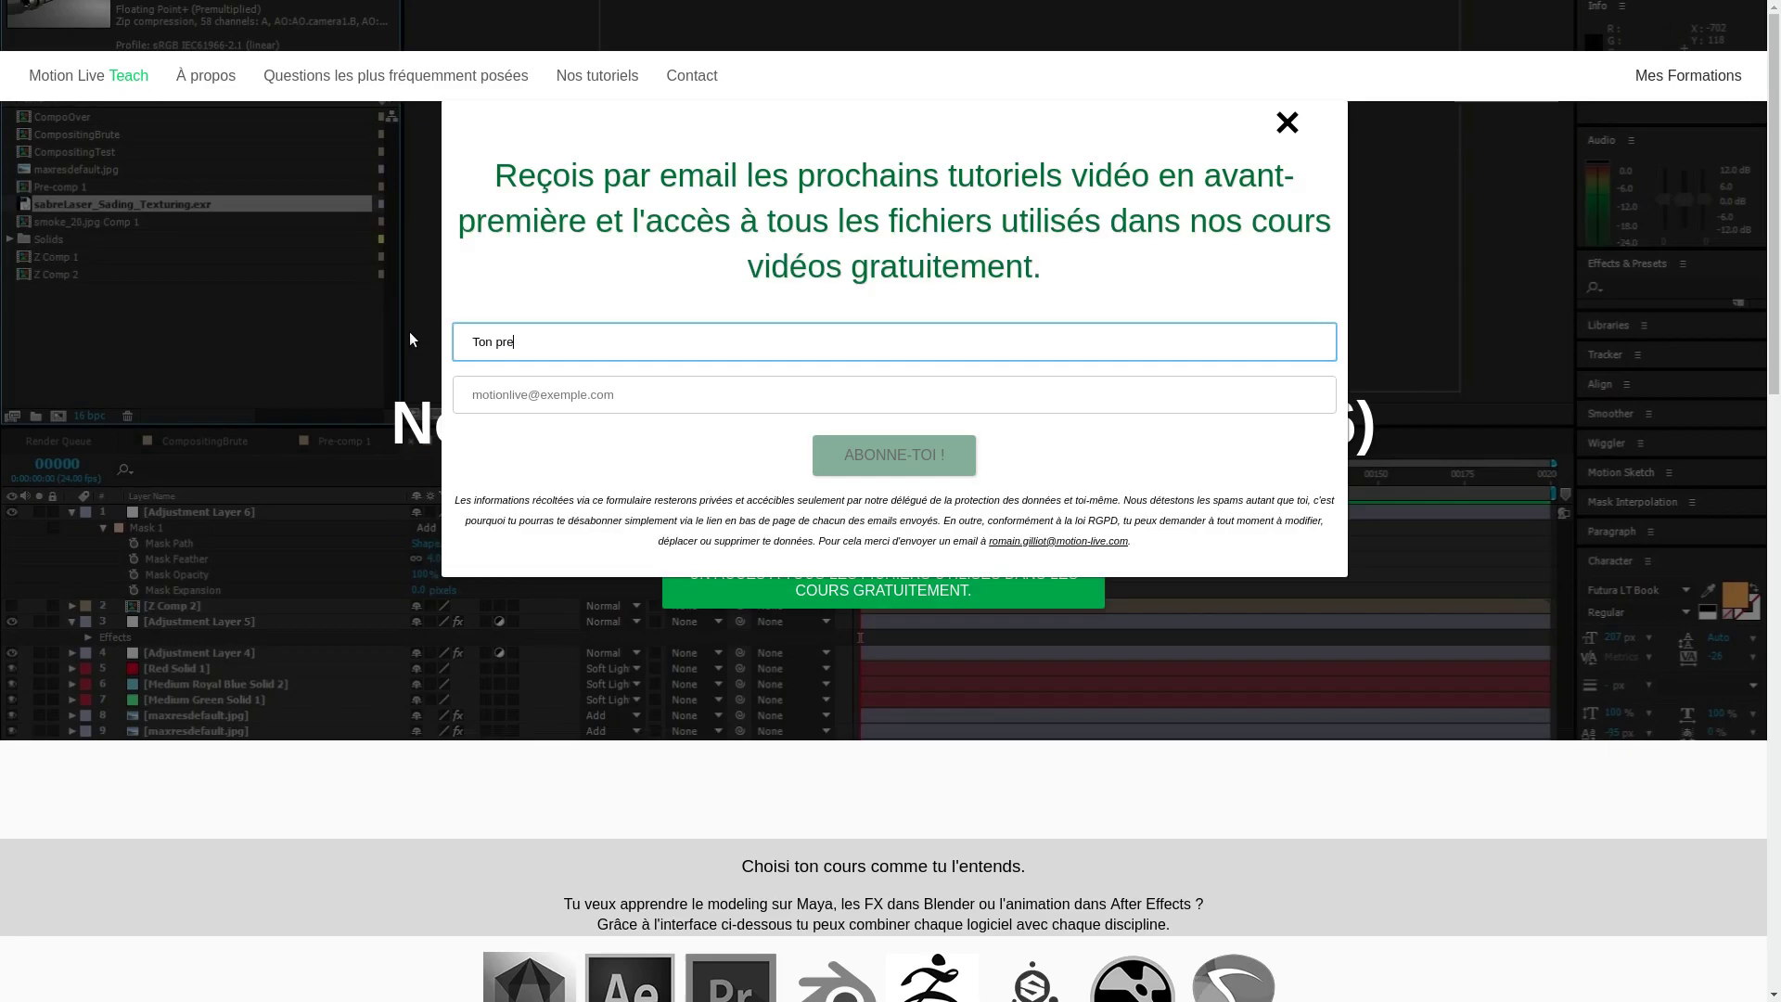
key(Tab)
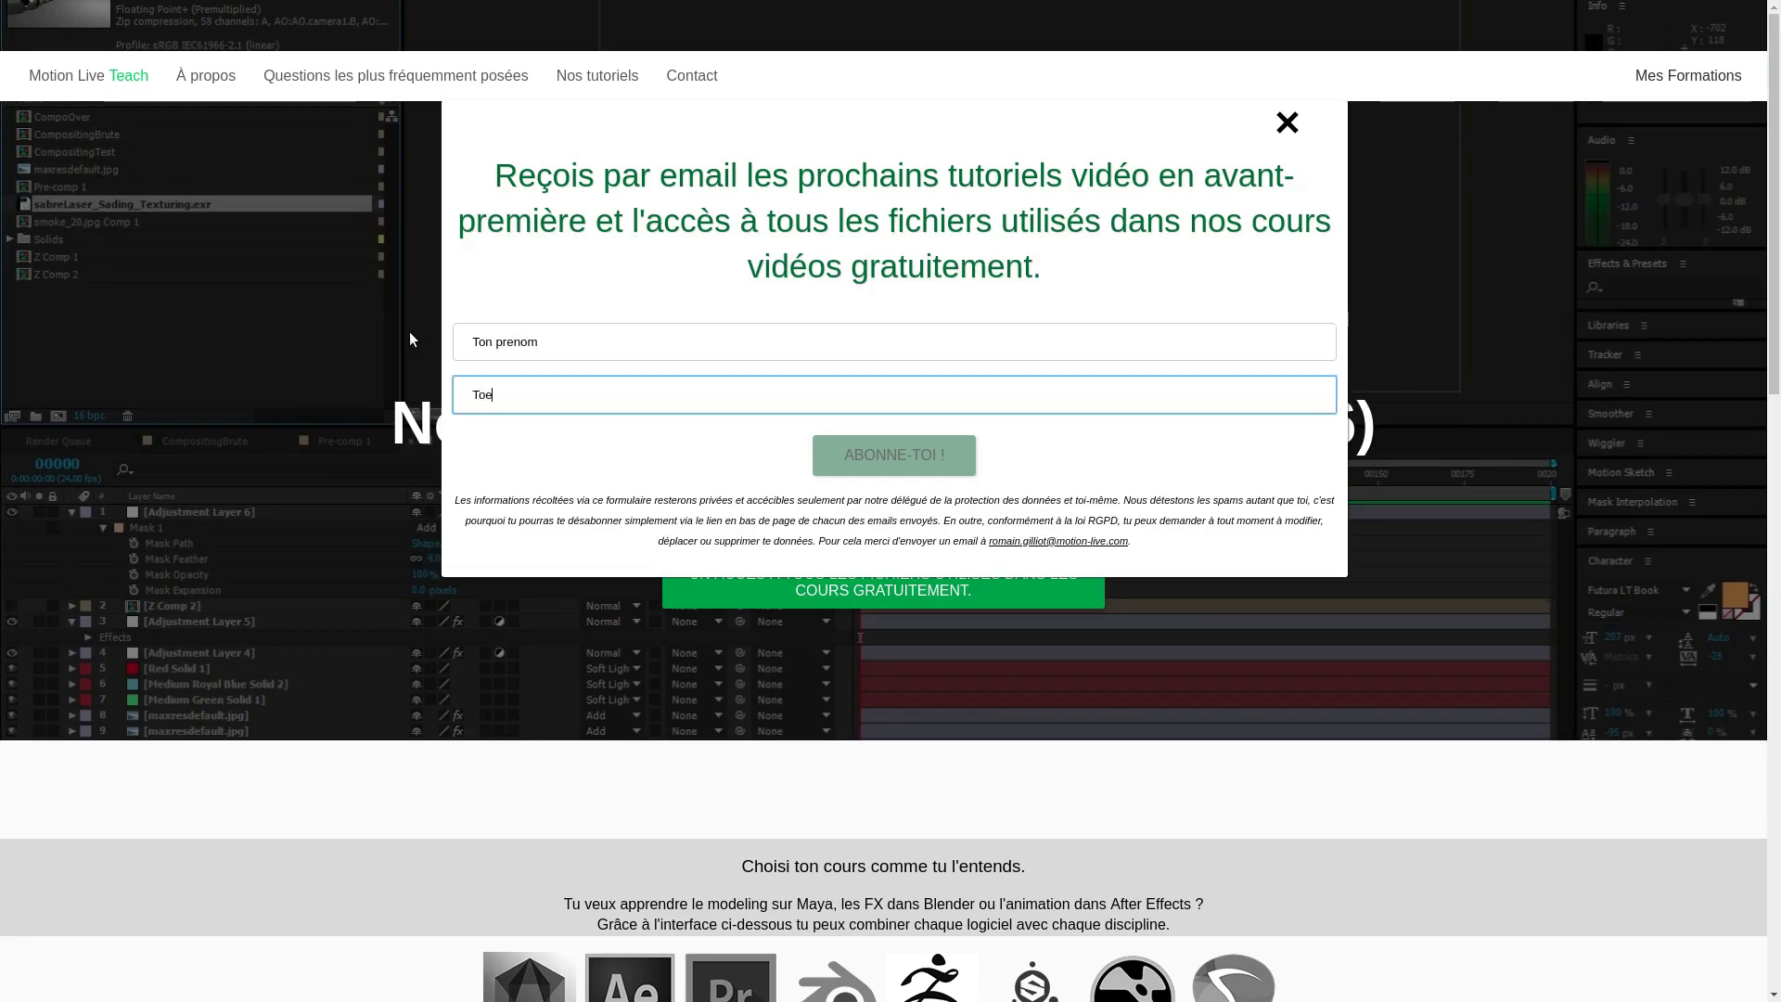
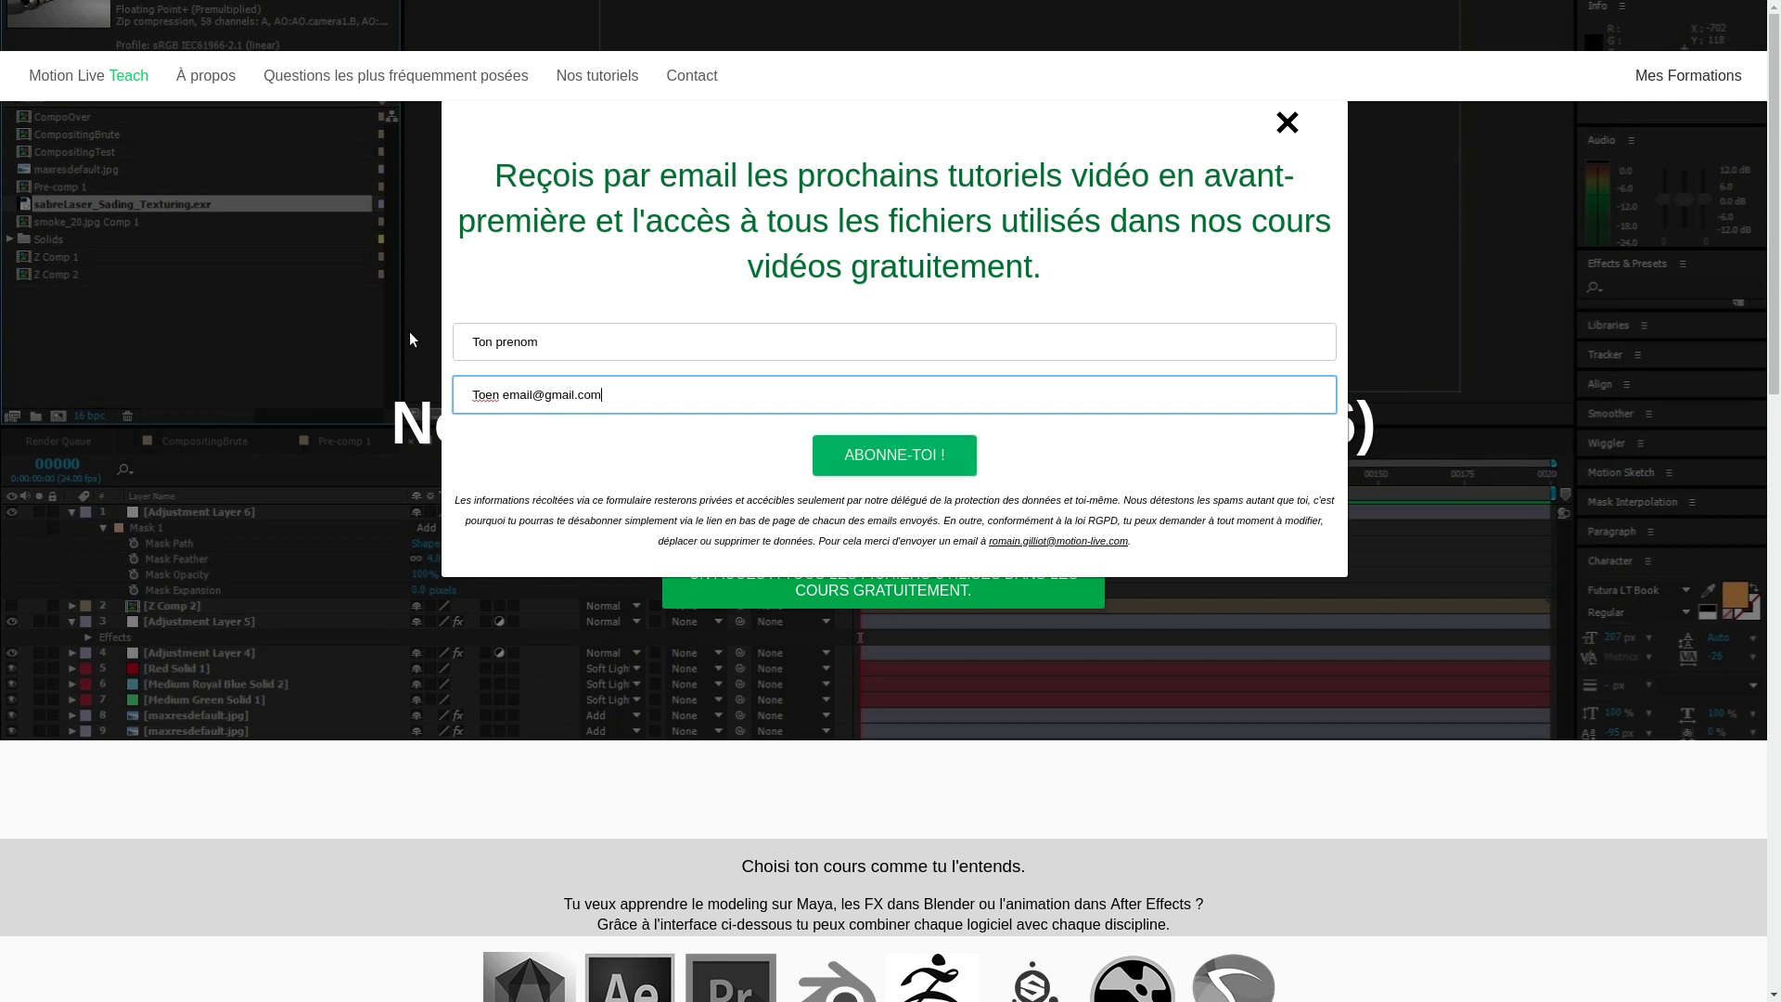